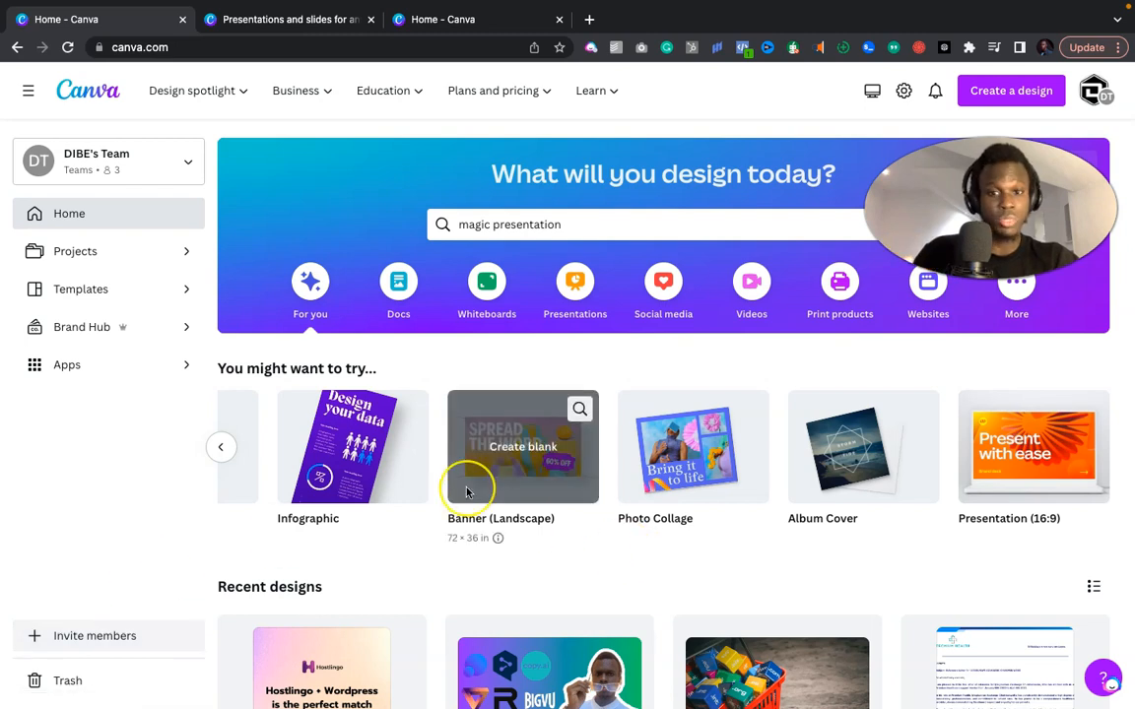
Create a blank Presentation (16:9) design from the Presentations category
scroll(466, 489, "right", 5)
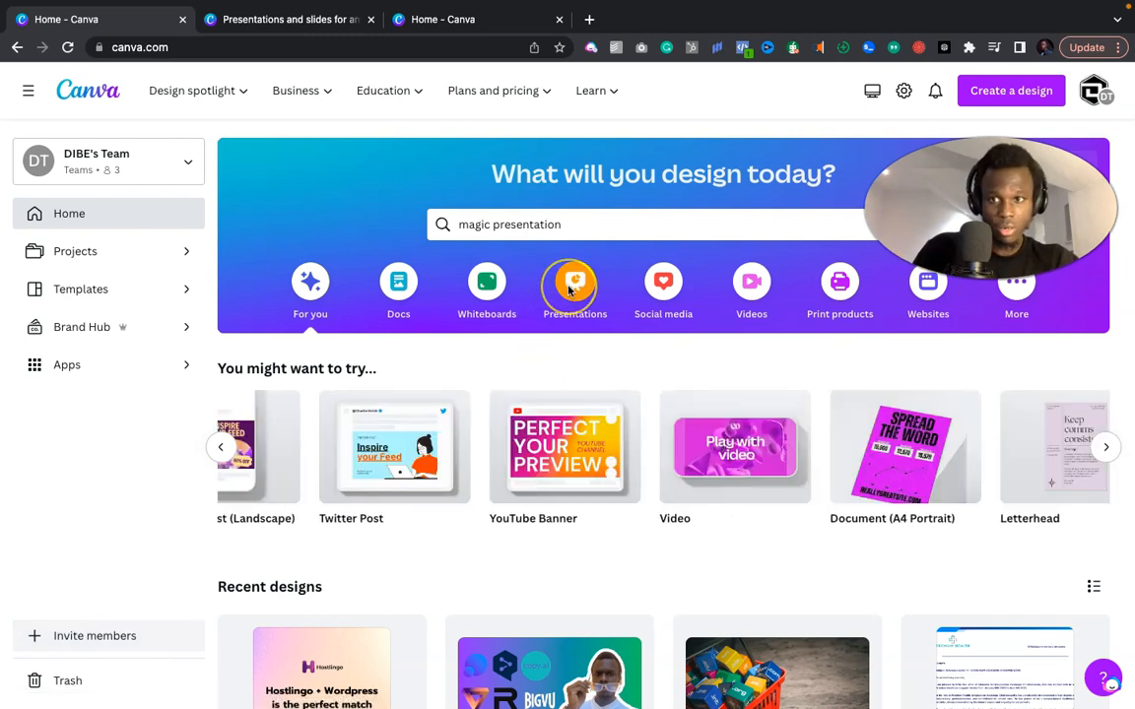
mouse_move(186, 103)
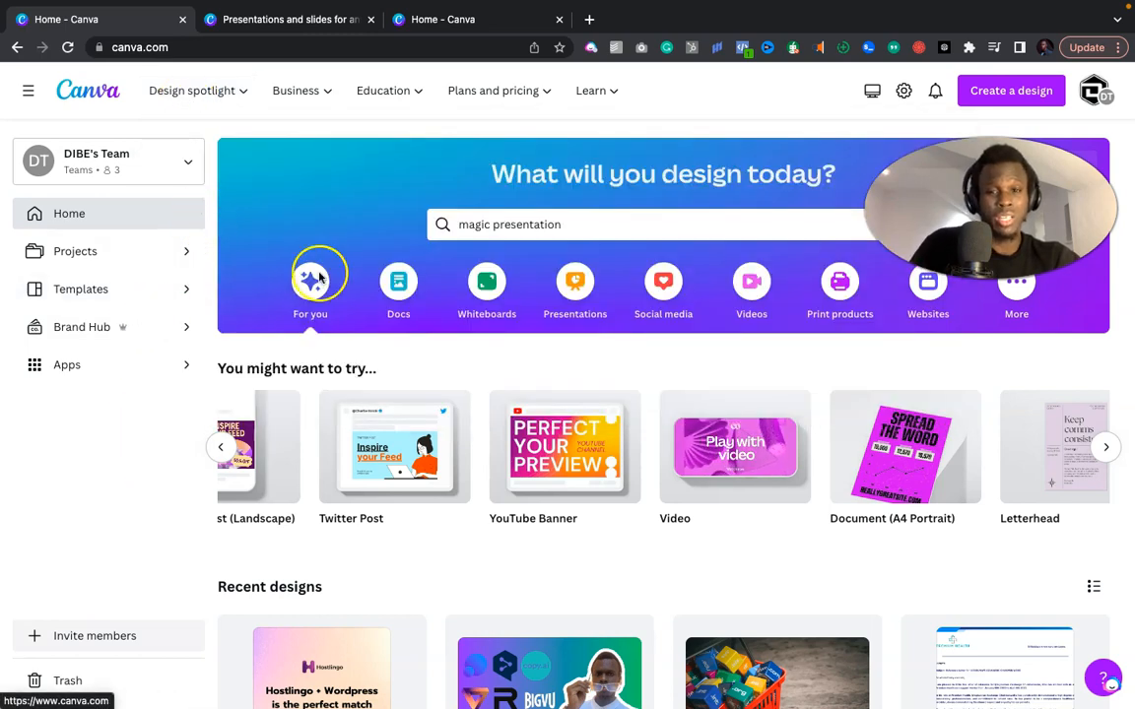
left_click(574, 292)
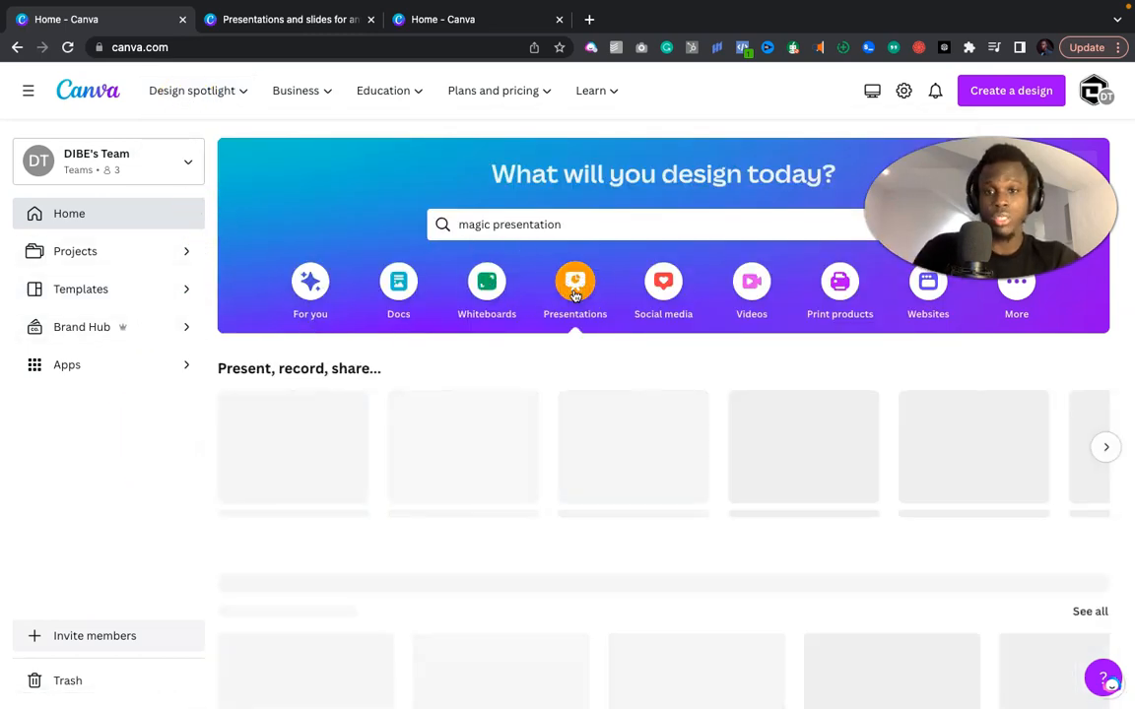
mouse_move(294, 418)
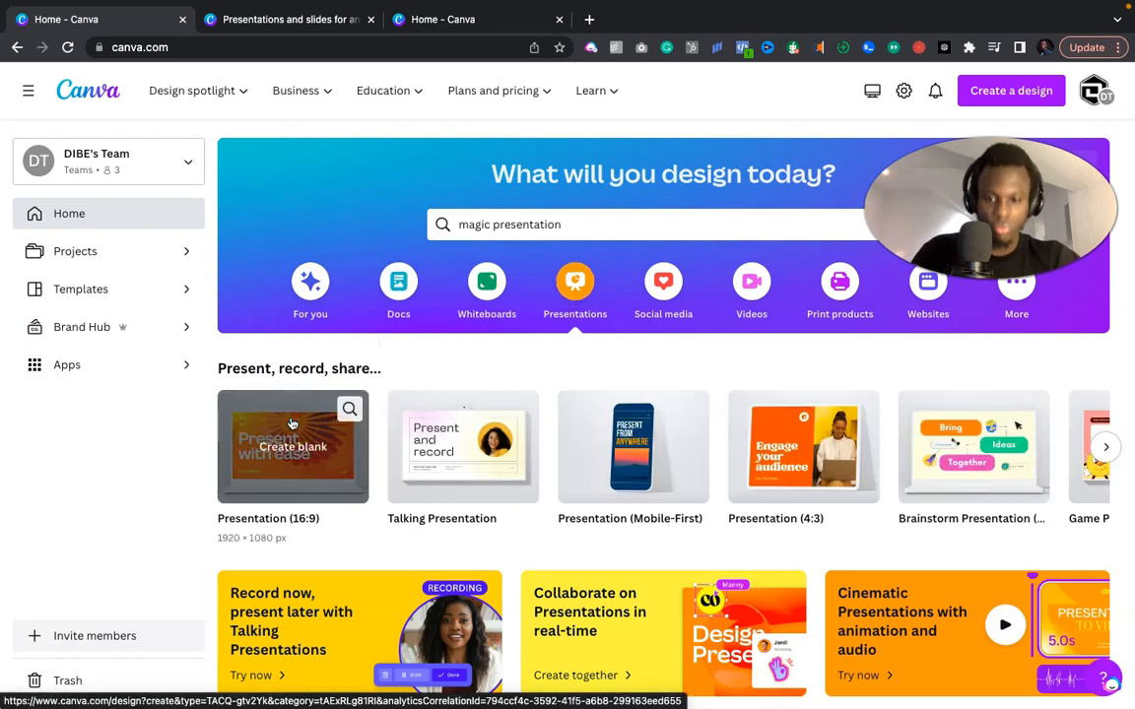
left_click(293, 446)
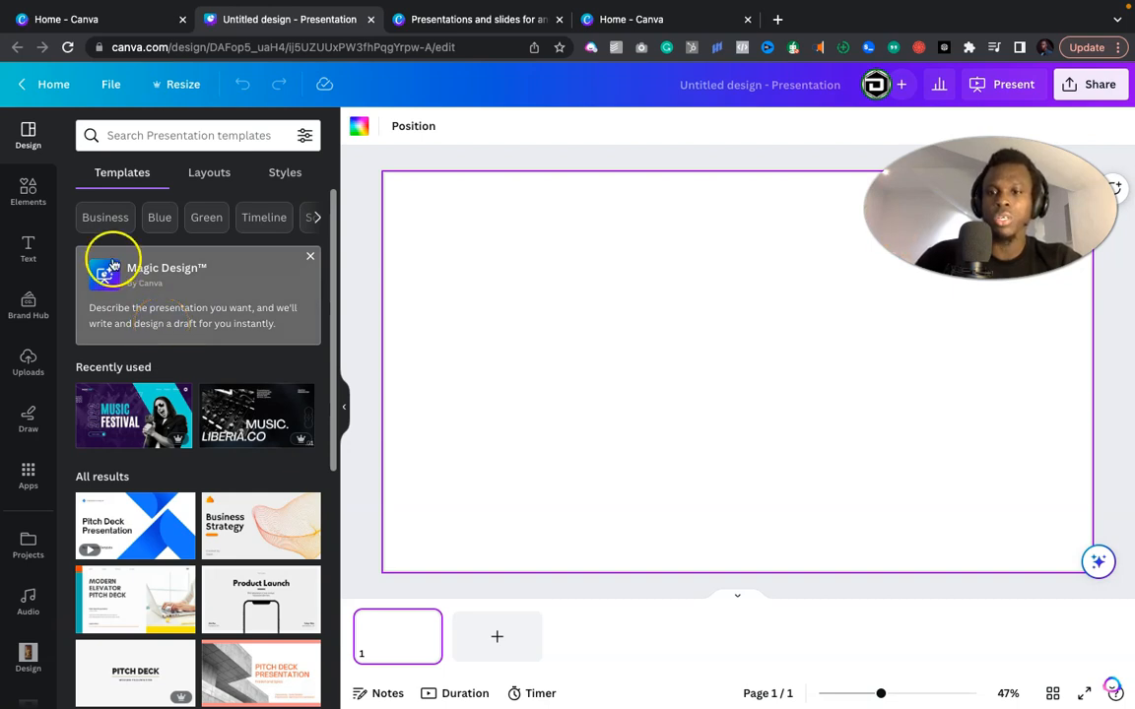
Generate presentation drafts with Magic Design using the example prompt "A pitch deck for my yoga homestay startup"
left_click(208, 305)
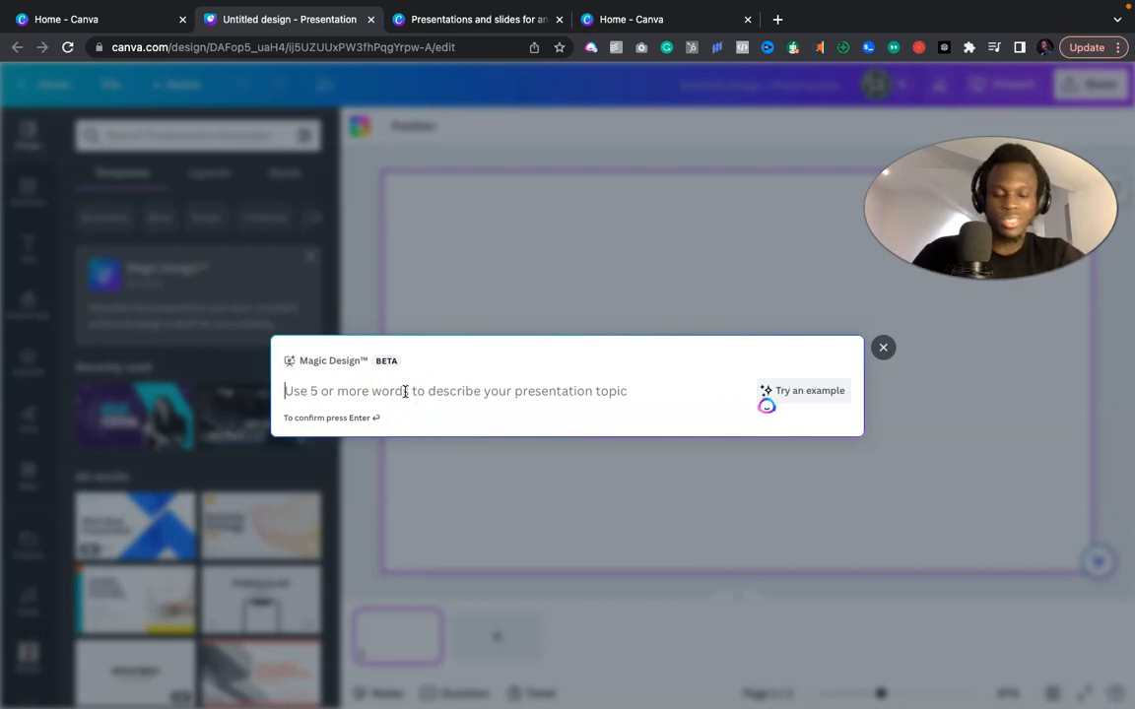
left_click(783, 392)
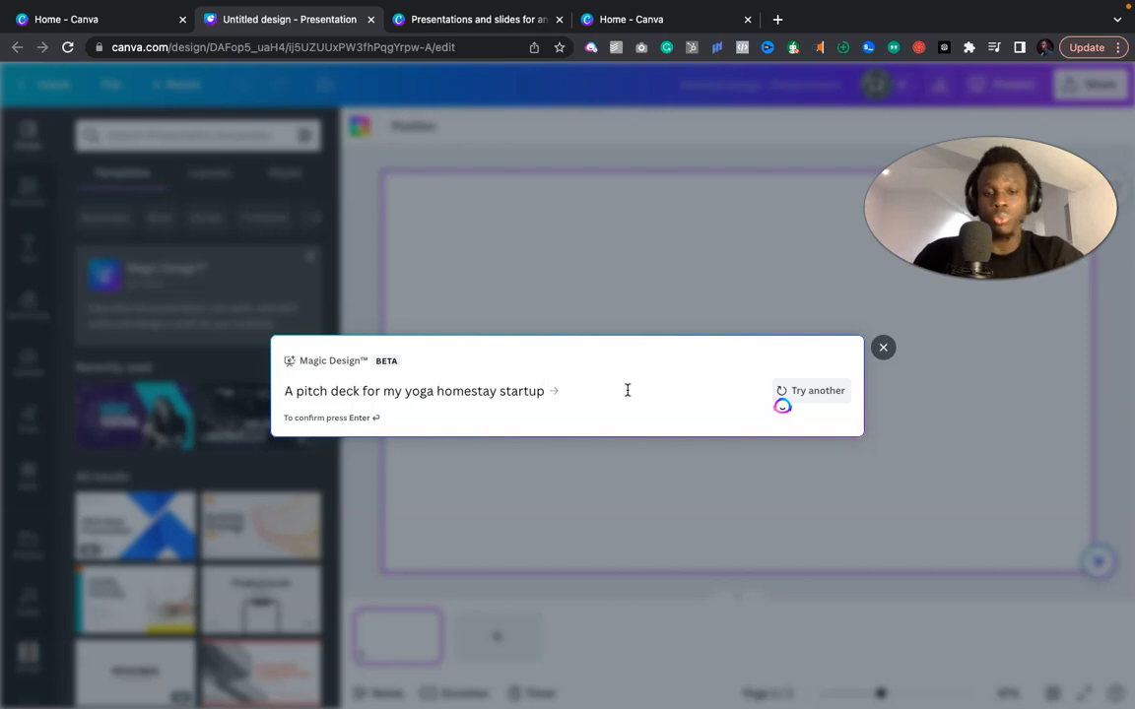
key("Return")
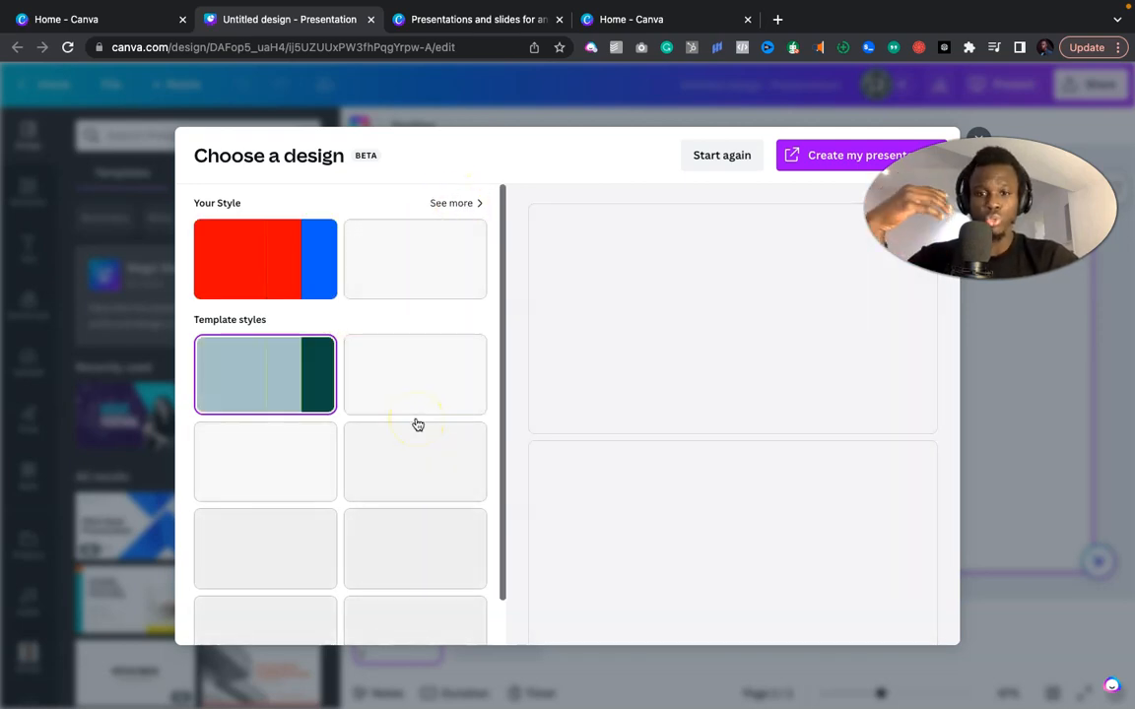
Browse the generated designs and create the presentation in the white template style with the purple and teal gradient
scroll(418, 424, "down", 1)
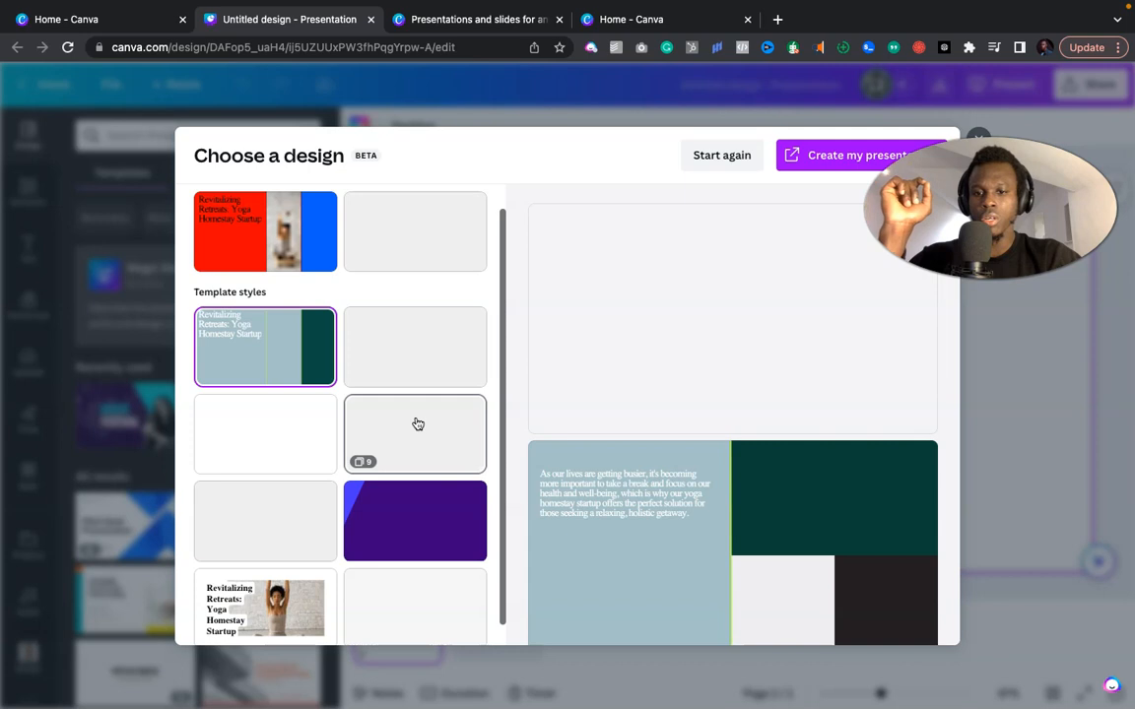
scroll(418, 425, "down", 1)
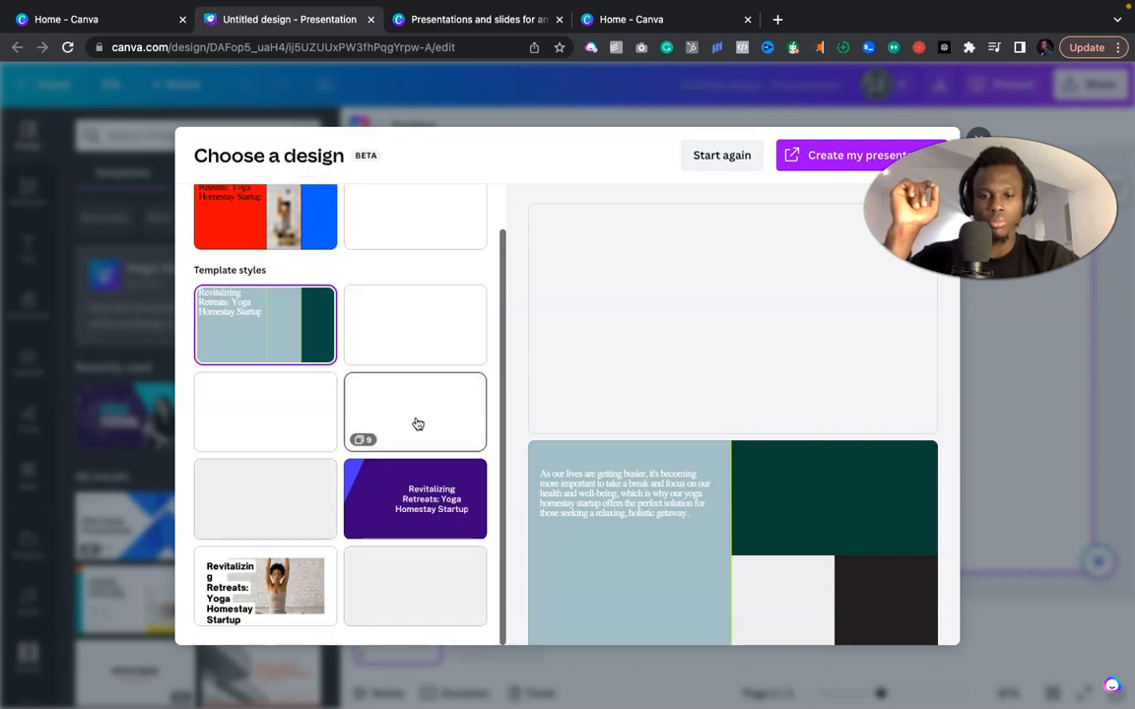
scroll(418, 424, "up", 1)
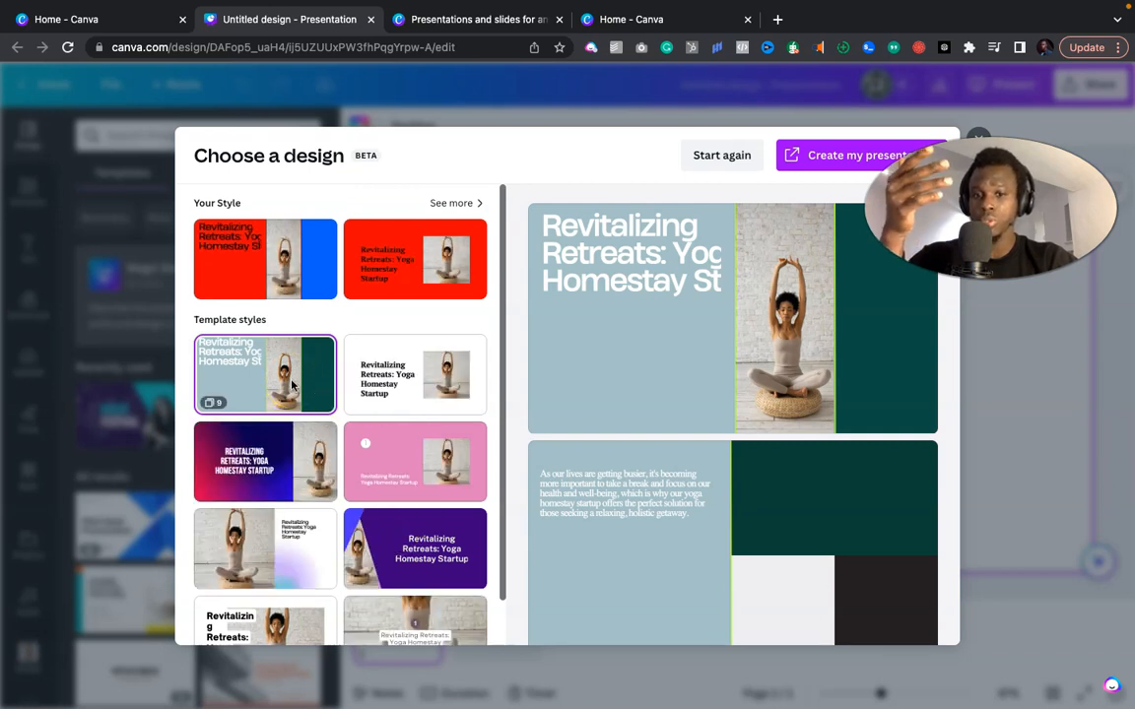
left_click(265, 559)
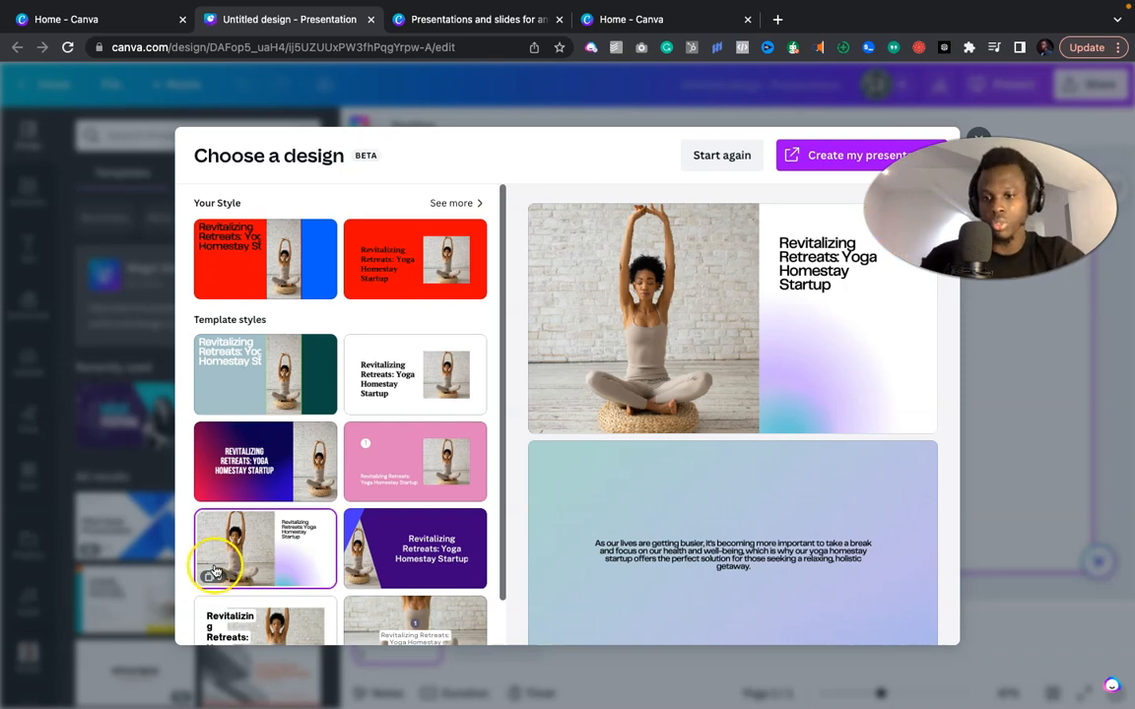
left_click(837, 156)
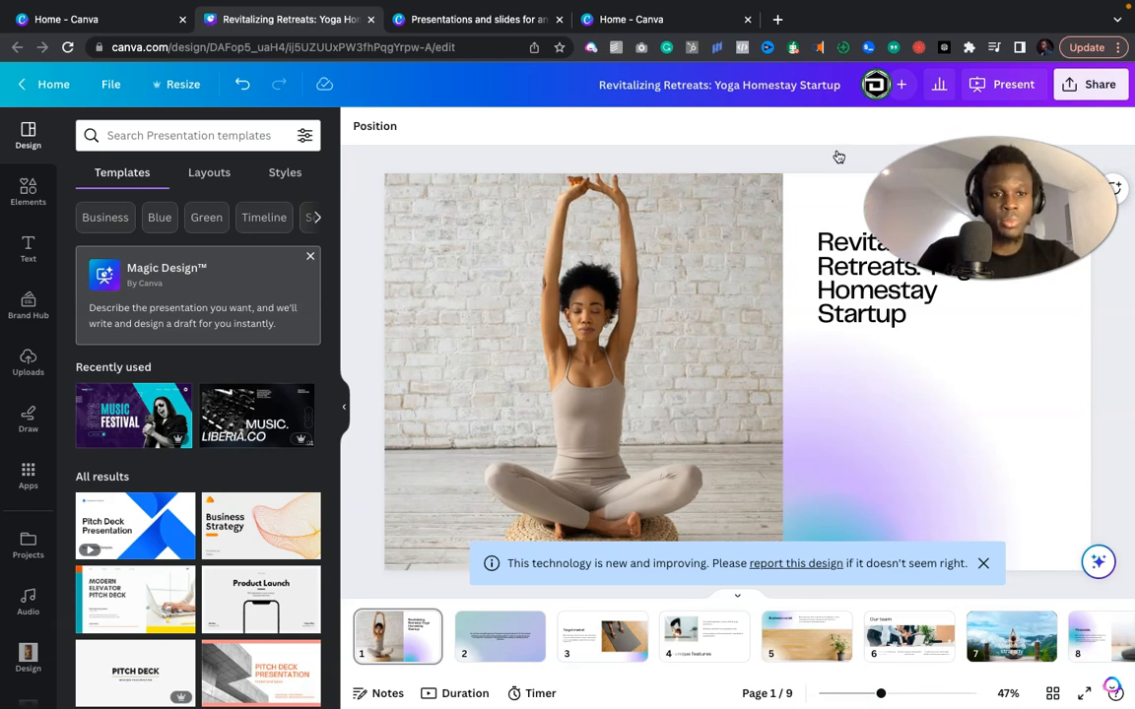
Review the text and images on the generated pitch deck's slides from page 2 through page 9
left_click(500, 645)
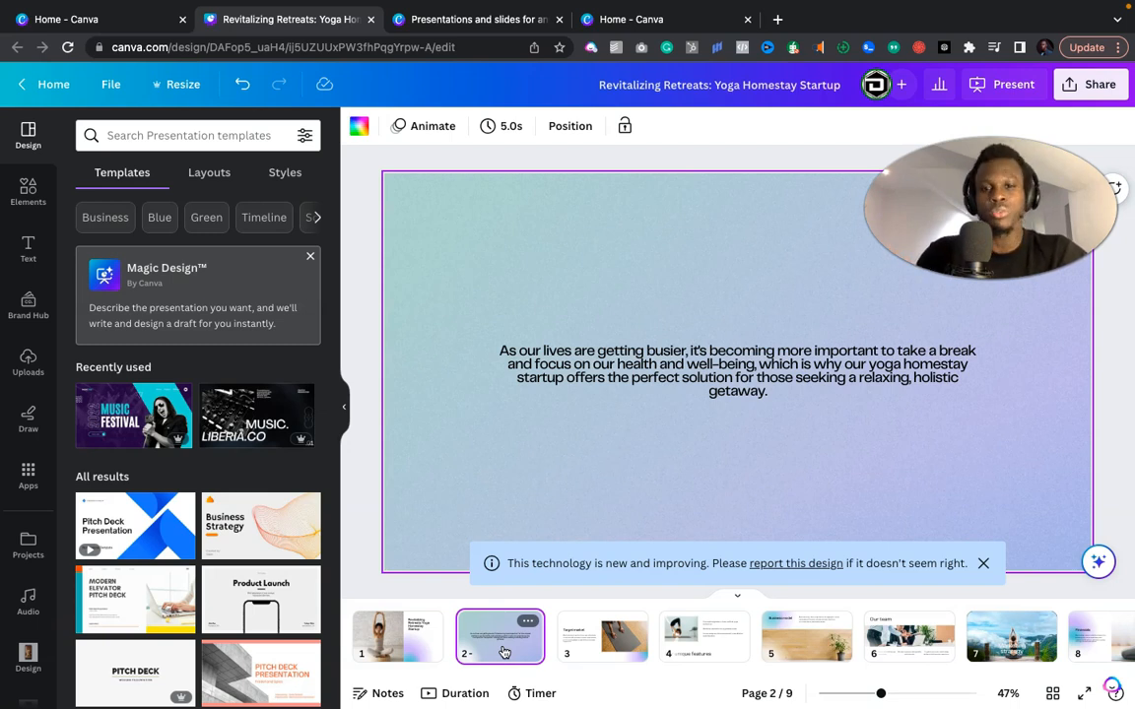
left_click(717, 369)
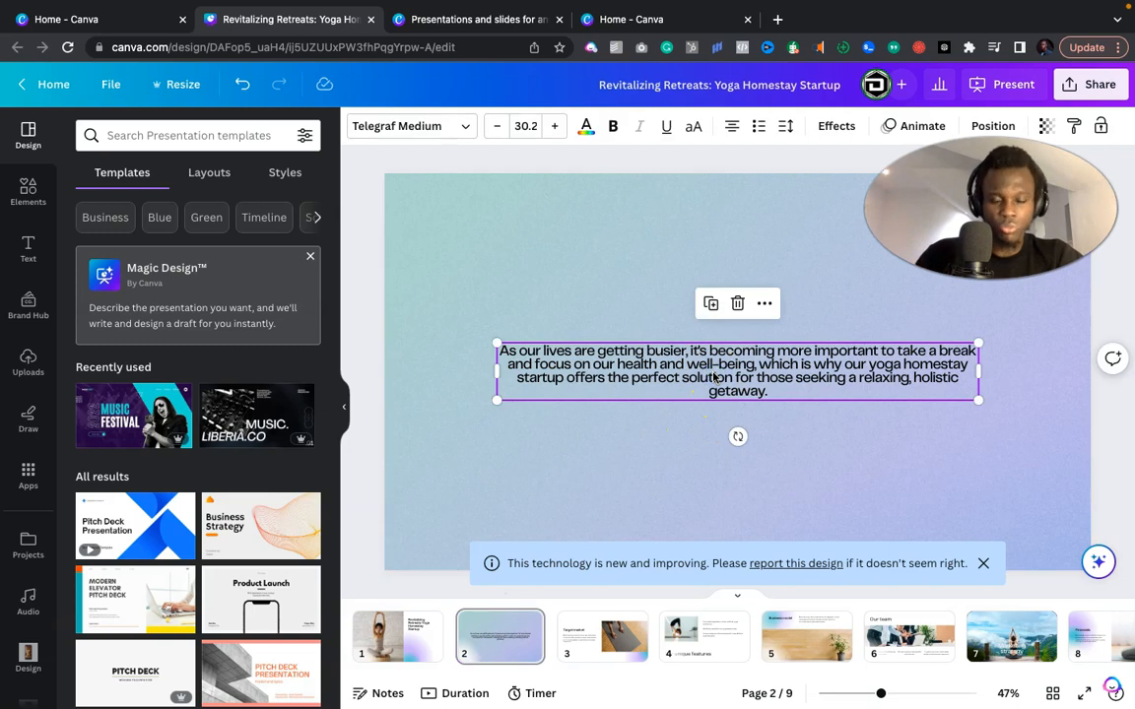
left_click(625, 260)
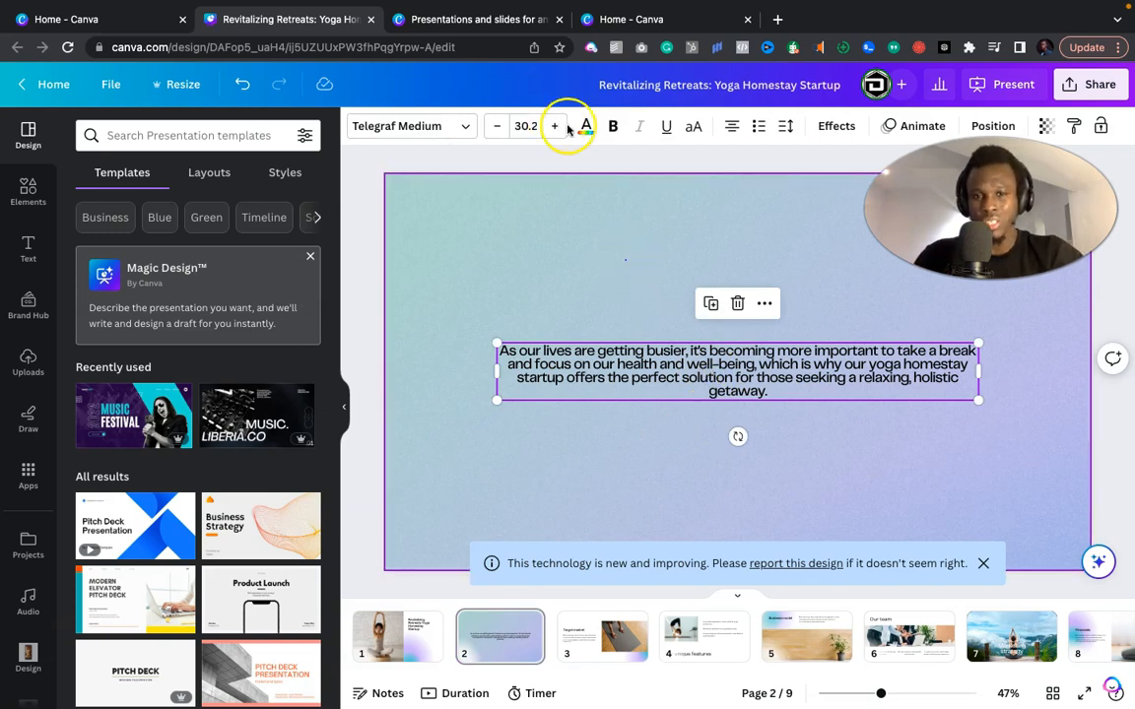
left_click(589, 643)
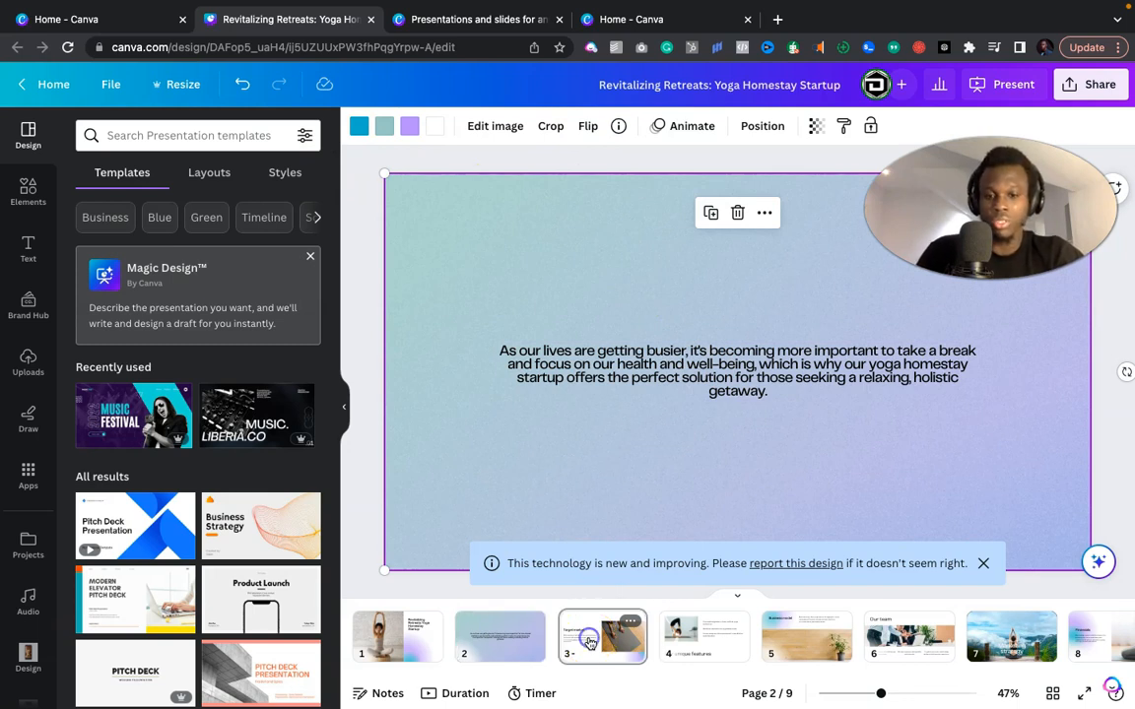
left_click(692, 652)
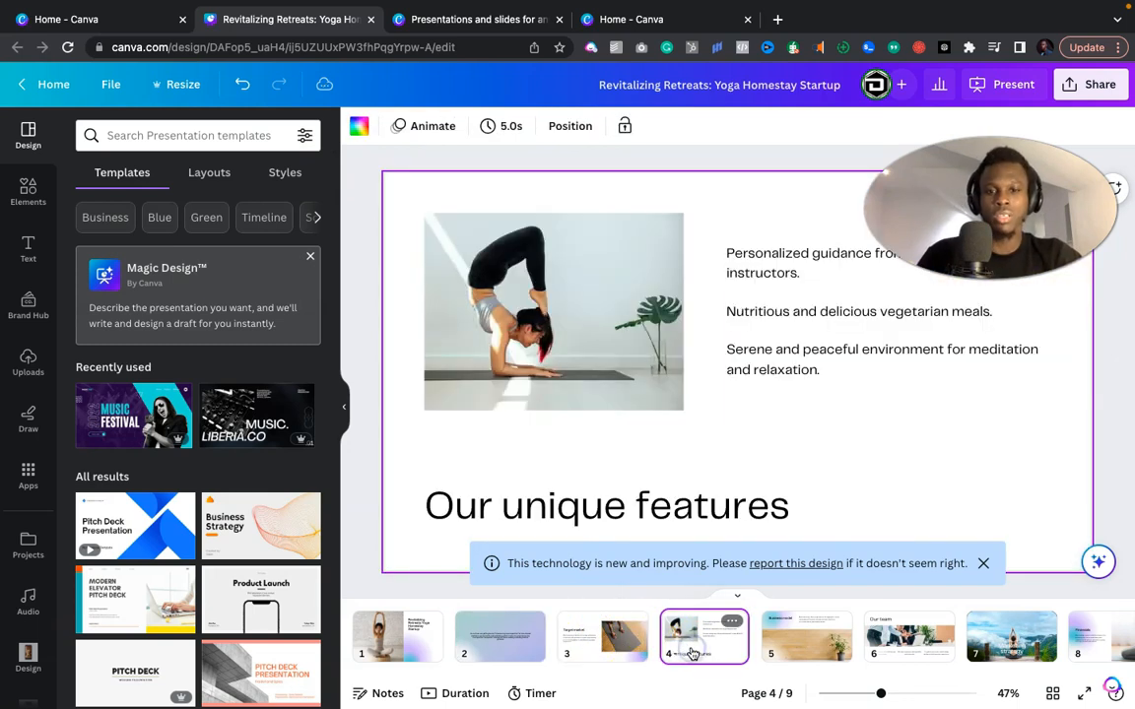
left_click(795, 631)
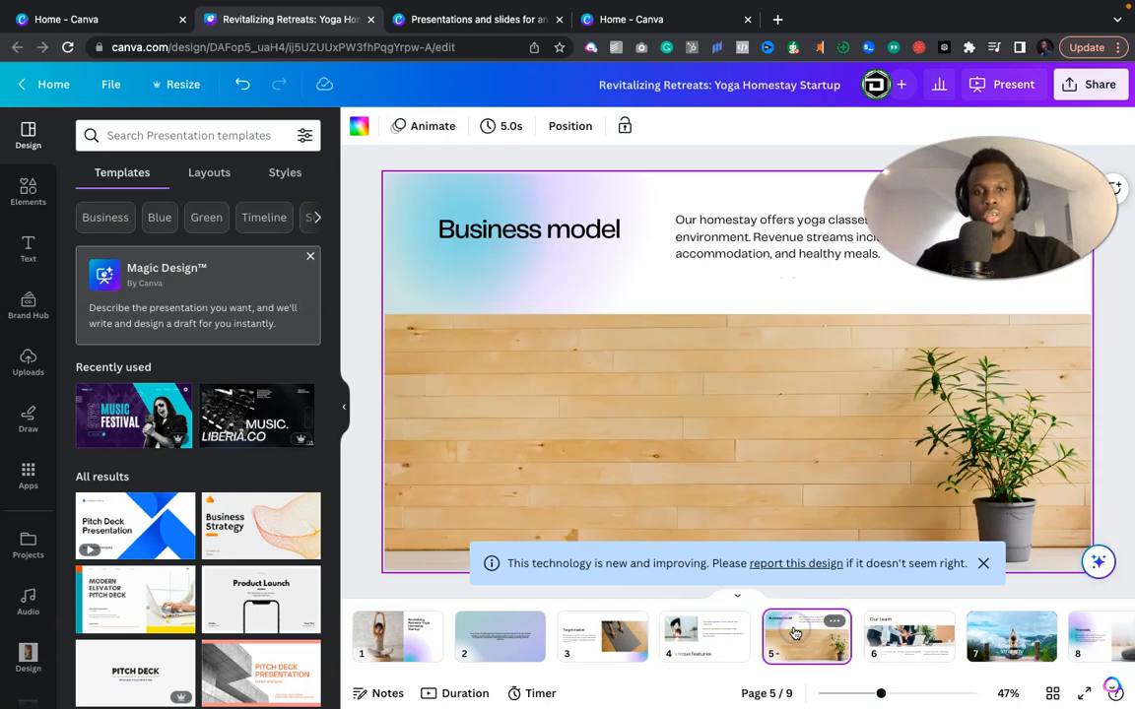
left_click(901, 631)
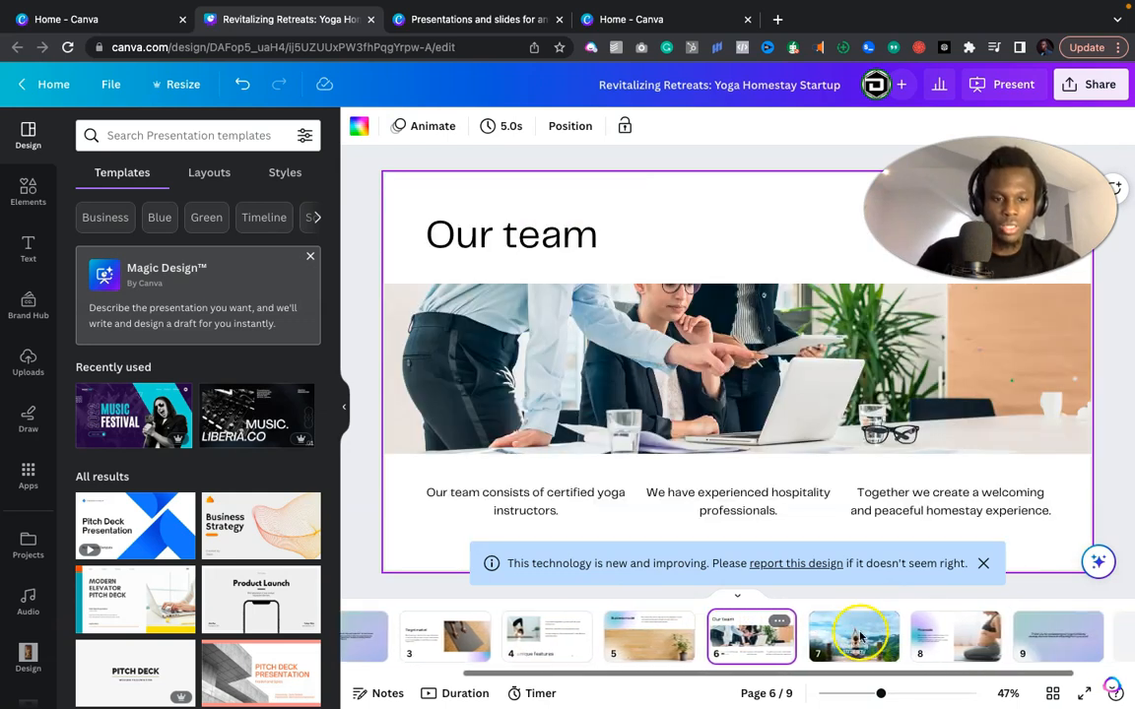
left_click(871, 635)
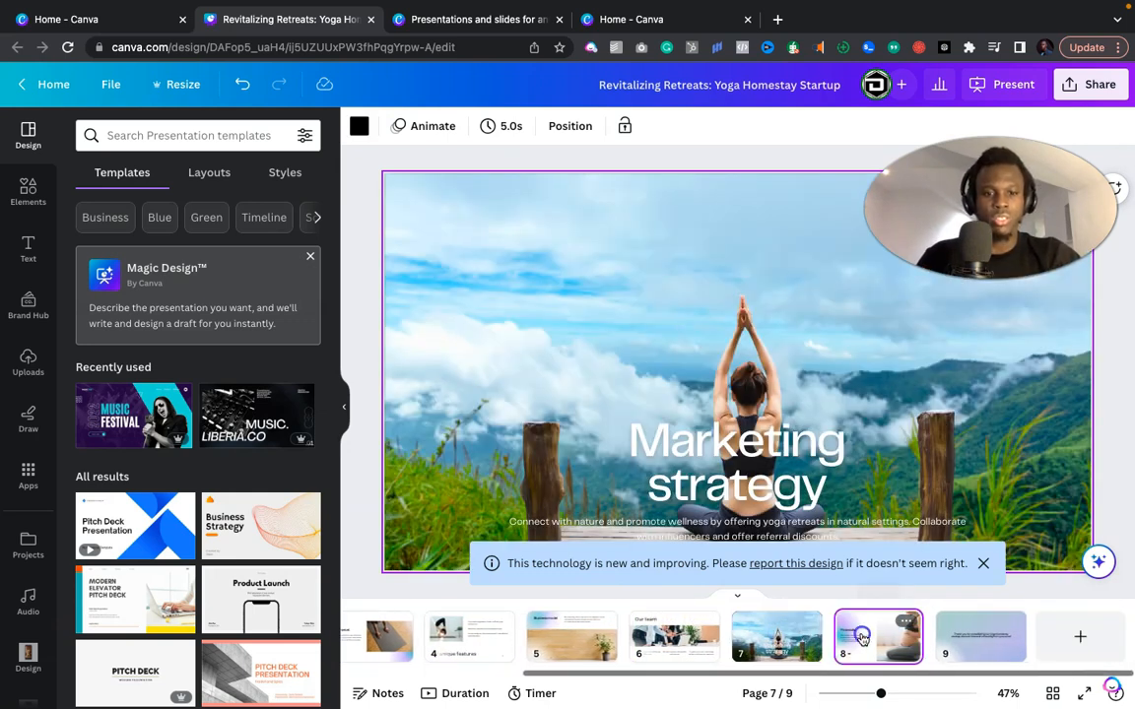
left_click(861, 637)
left_click(955, 641)
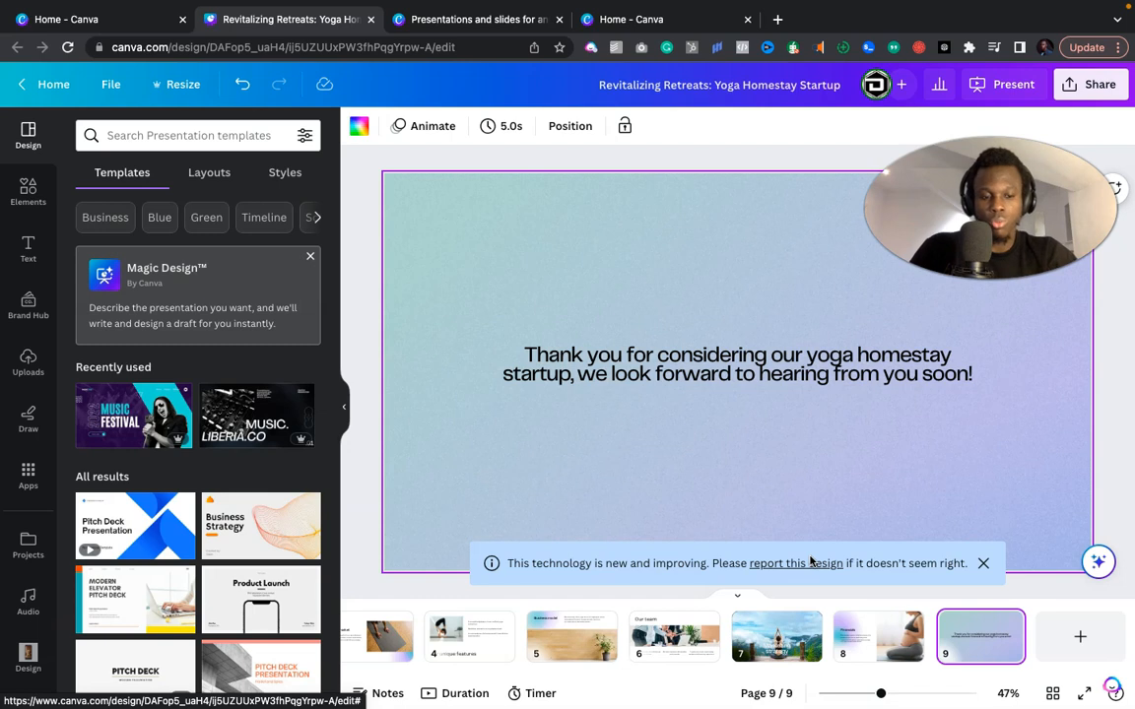
Start another Magic Design draft from the quick actions and enter the prompt "5 marketing trends in yoga"
left_click(1098, 564)
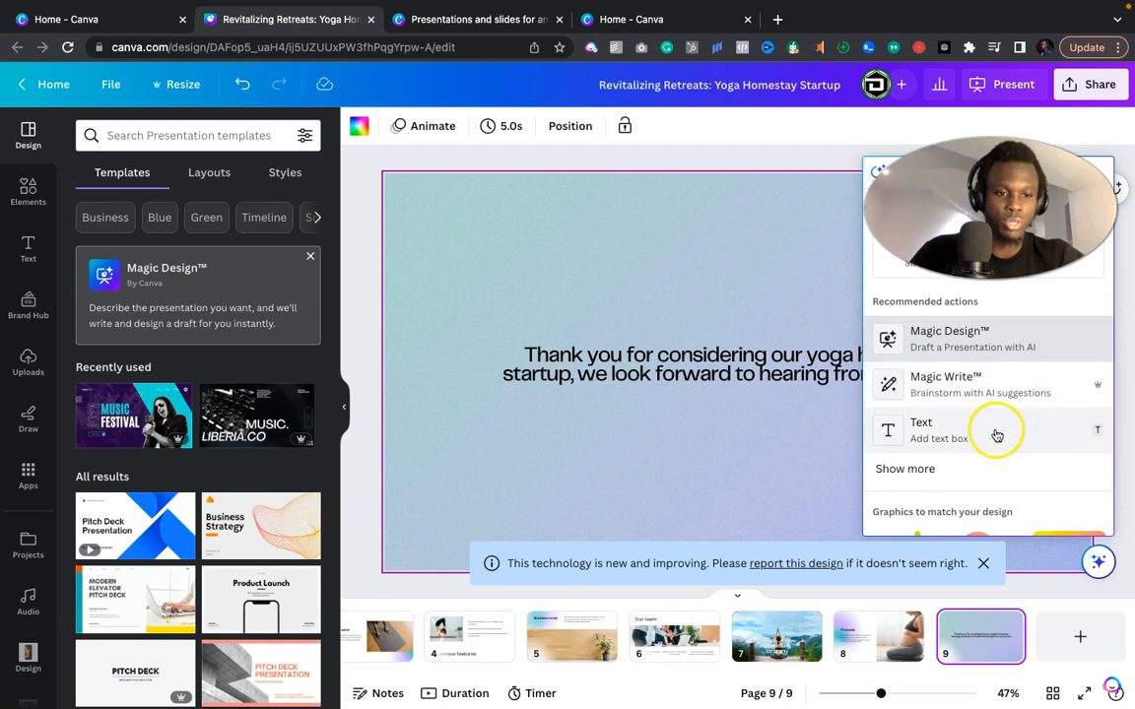
left_click(956, 339)
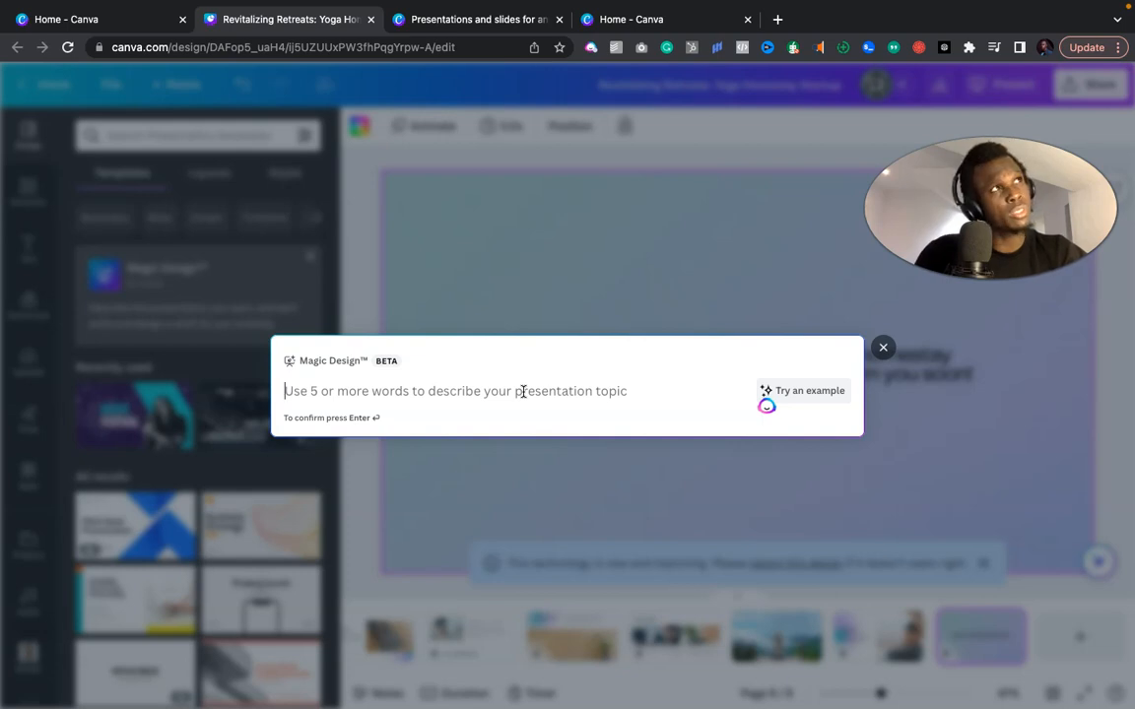
type("5 marketing")
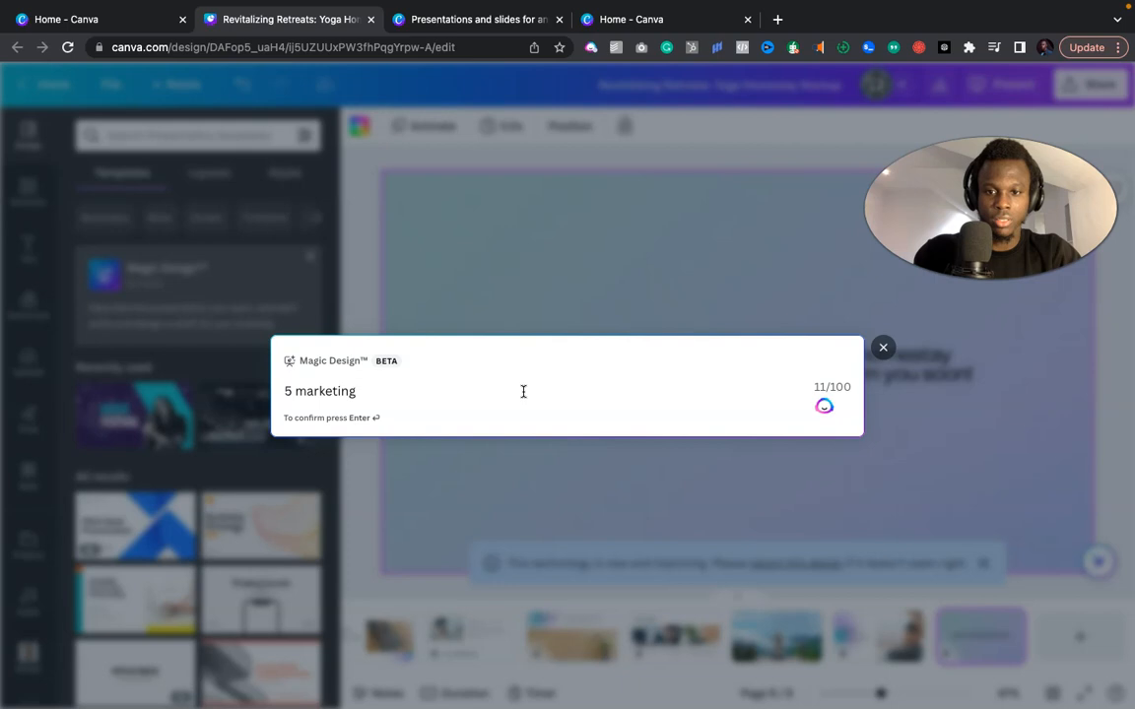
type(" trends in yo")
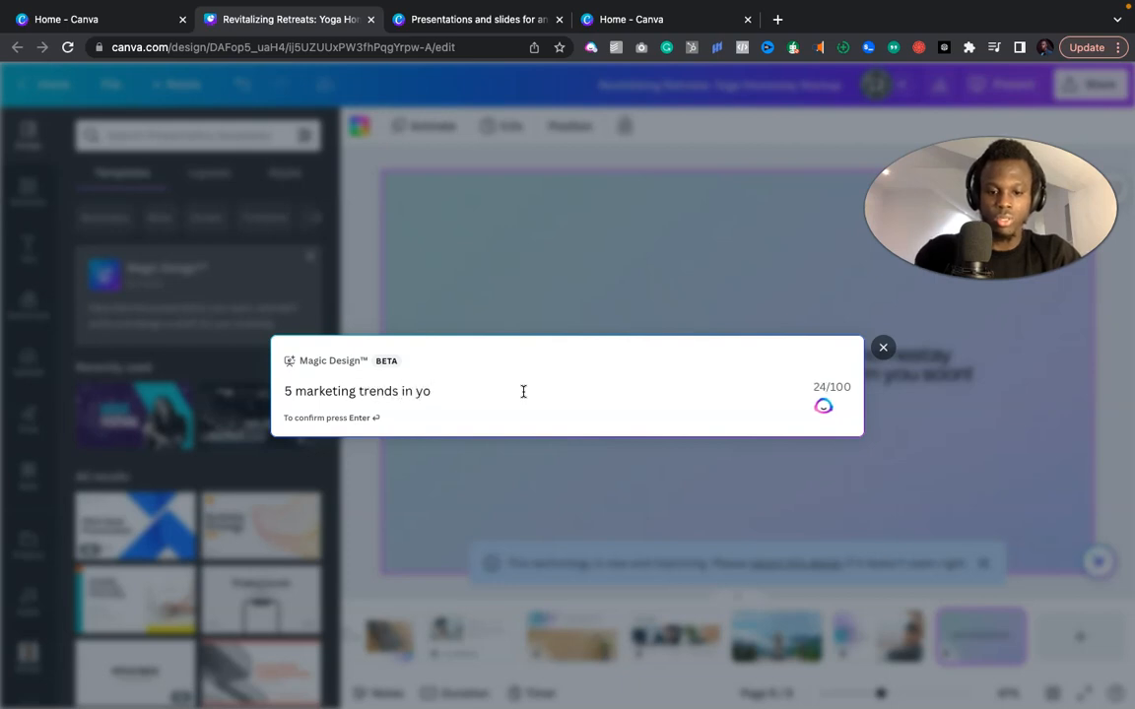
key("BackSpace")
type("oga")
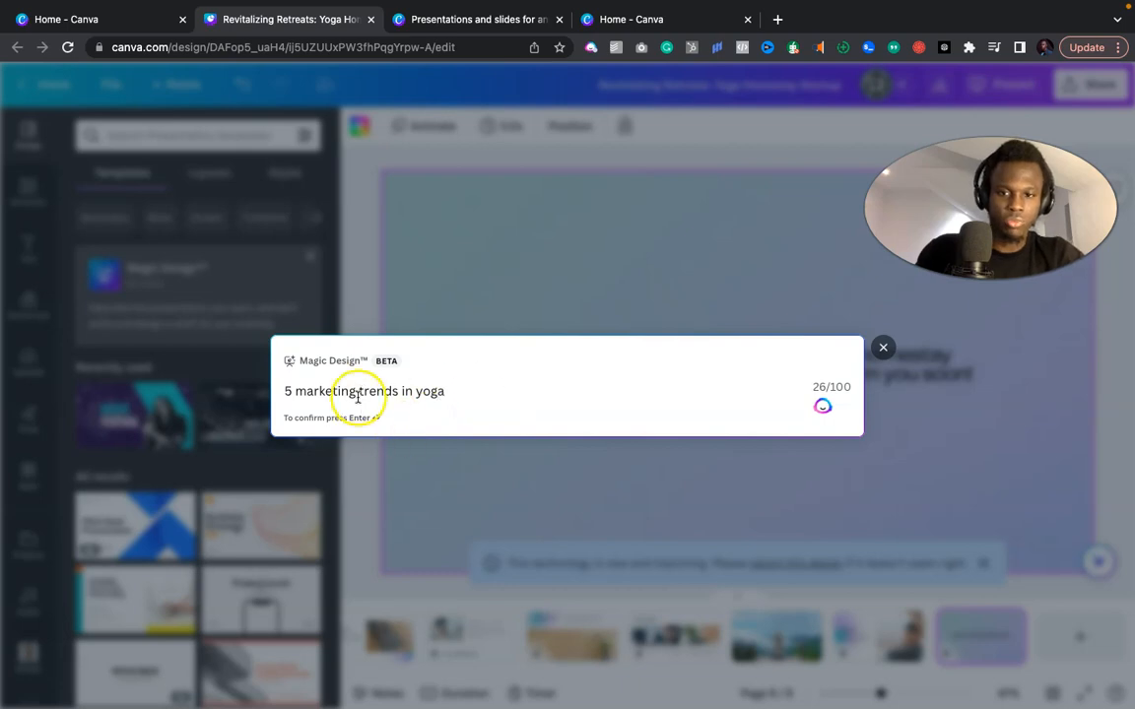
Remove the word "marketing" so the prompt reads "5 trends in yoga", and generate the designs
key("BackSpace")
key("BackSpace")
key("BackSpace")
key("BackSpace")
key("BackSpace")
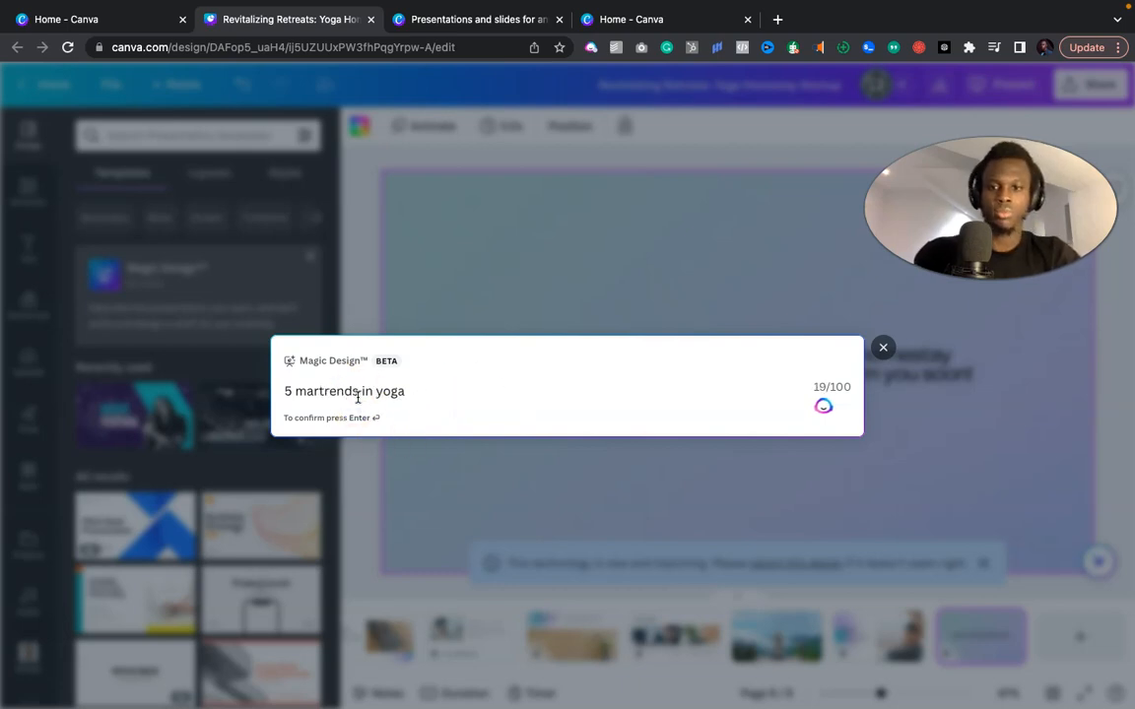
key("BackSpace")
key("BackSpace")
key("BackSpace")
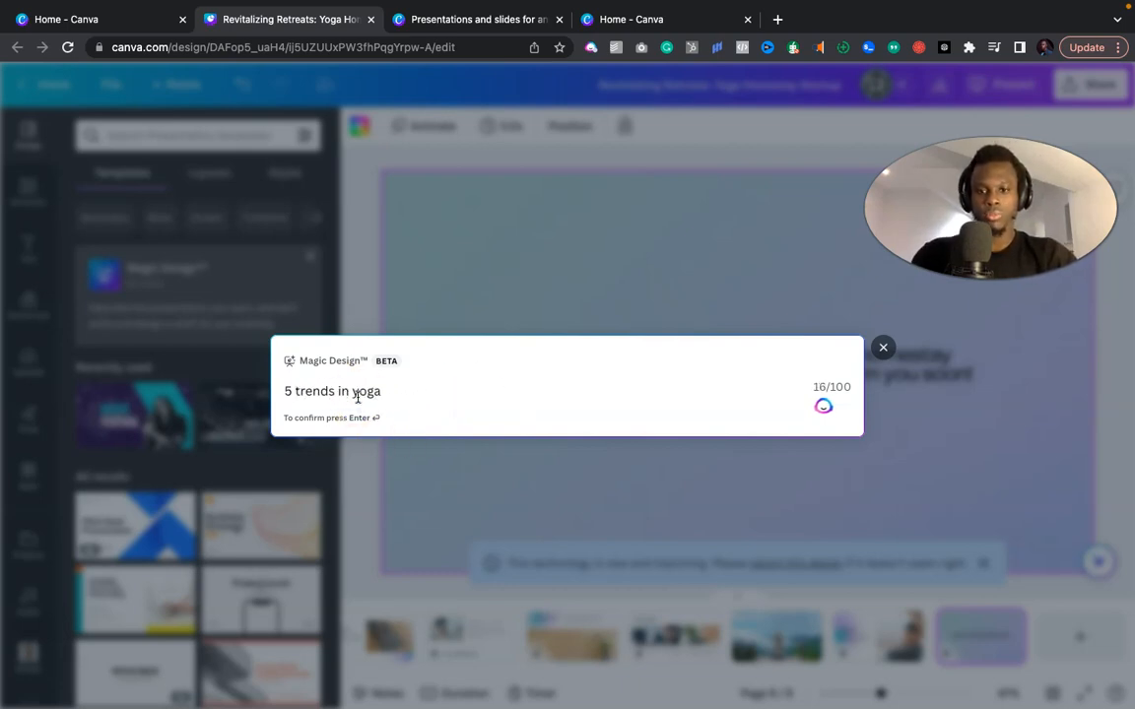
key("Return")
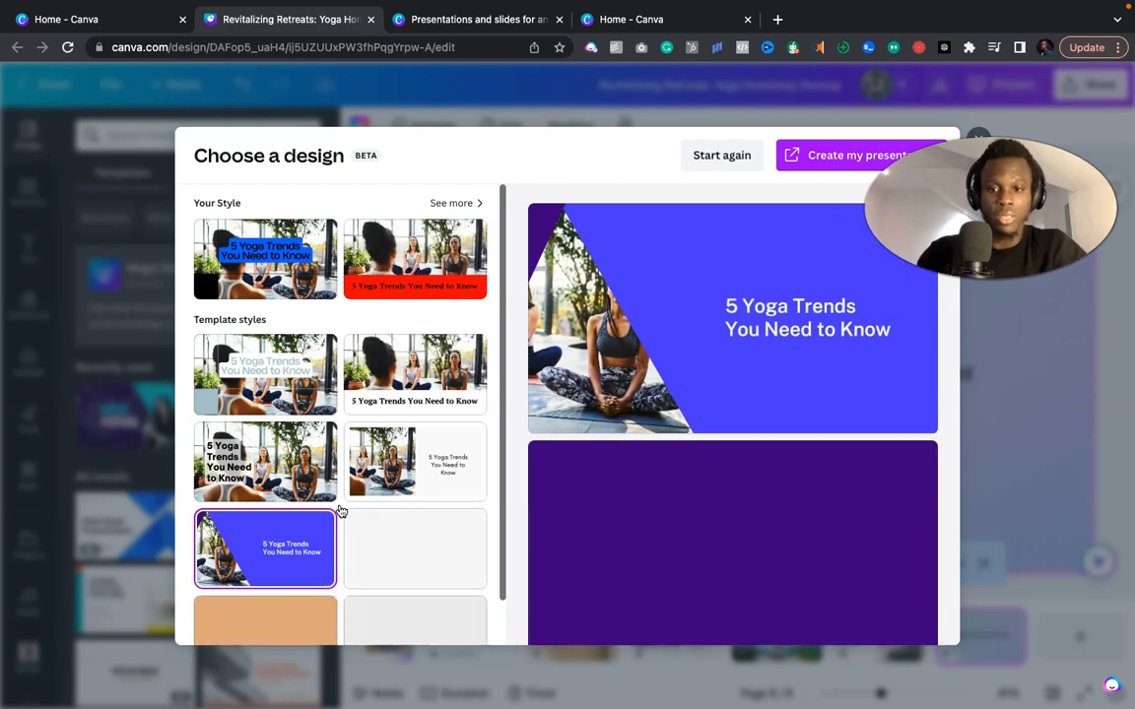
Add the yoga trends slides in the first template style to the presentation and open their title slide on page 10
scroll(340, 510, "down", 1)
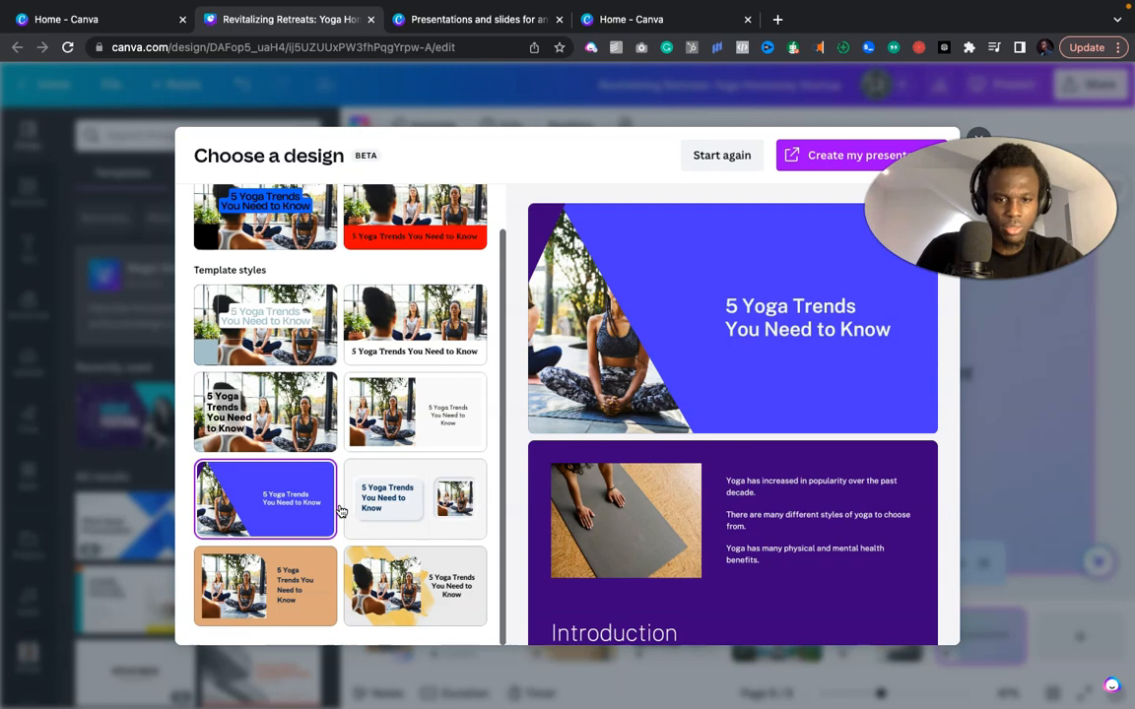
scroll(293, 367, "up", 1)
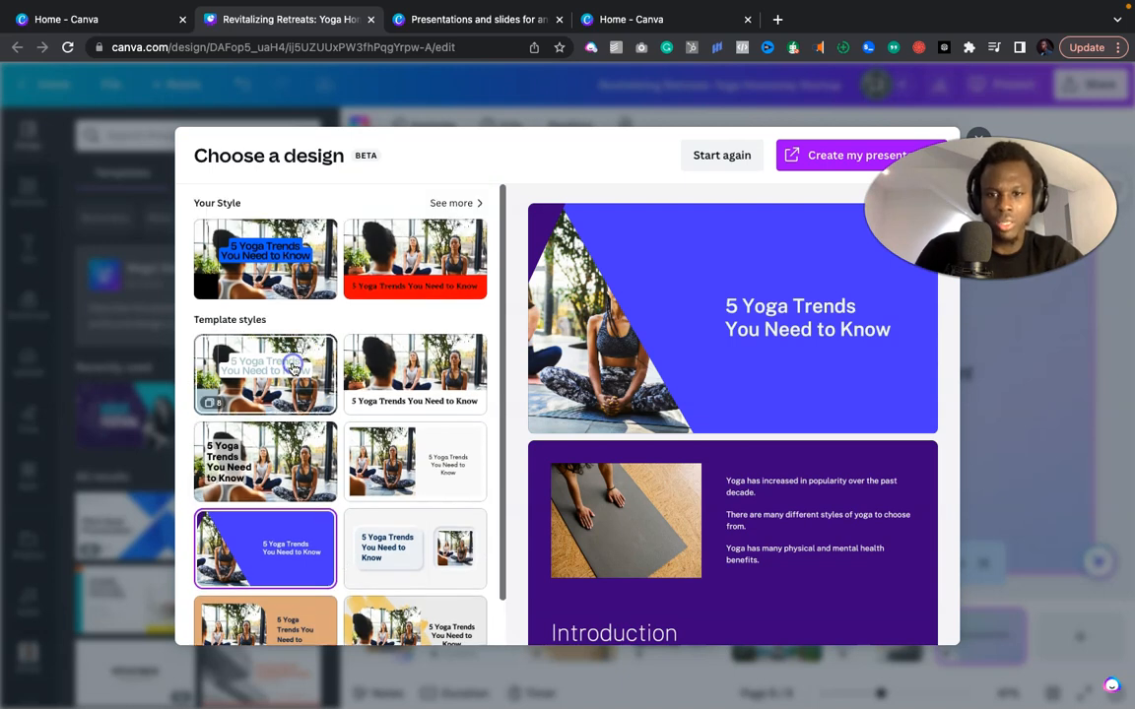
left_click(292, 366)
left_click(842, 157)
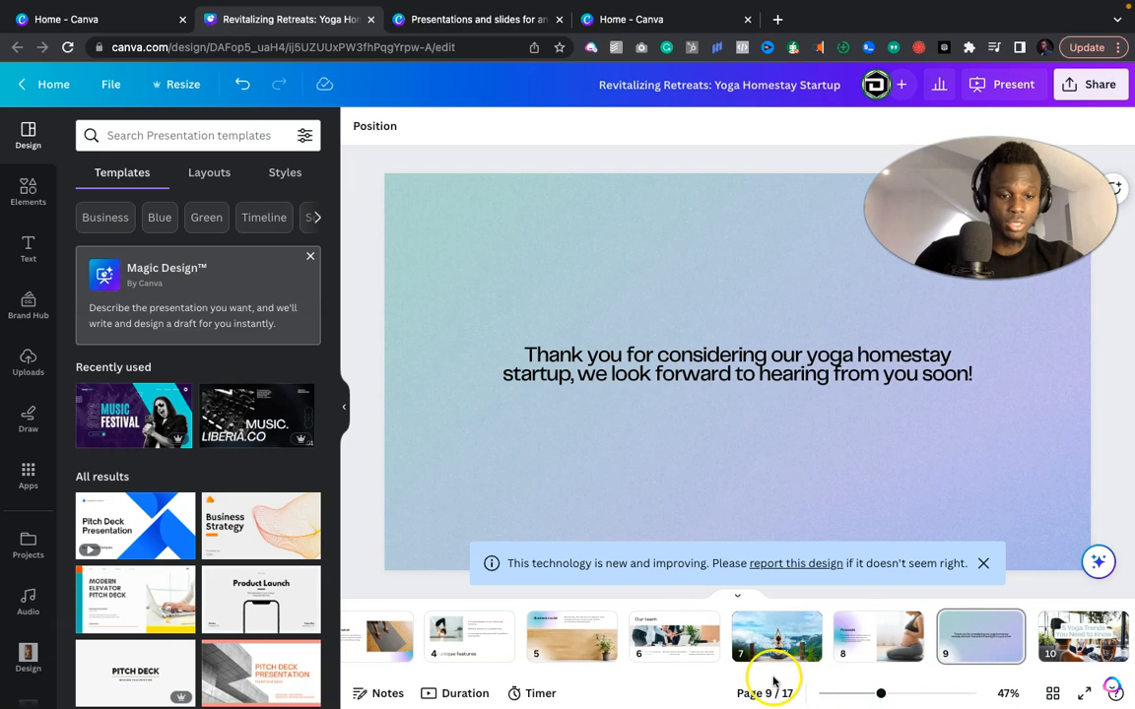
scroll(867, 638, "right", 2)
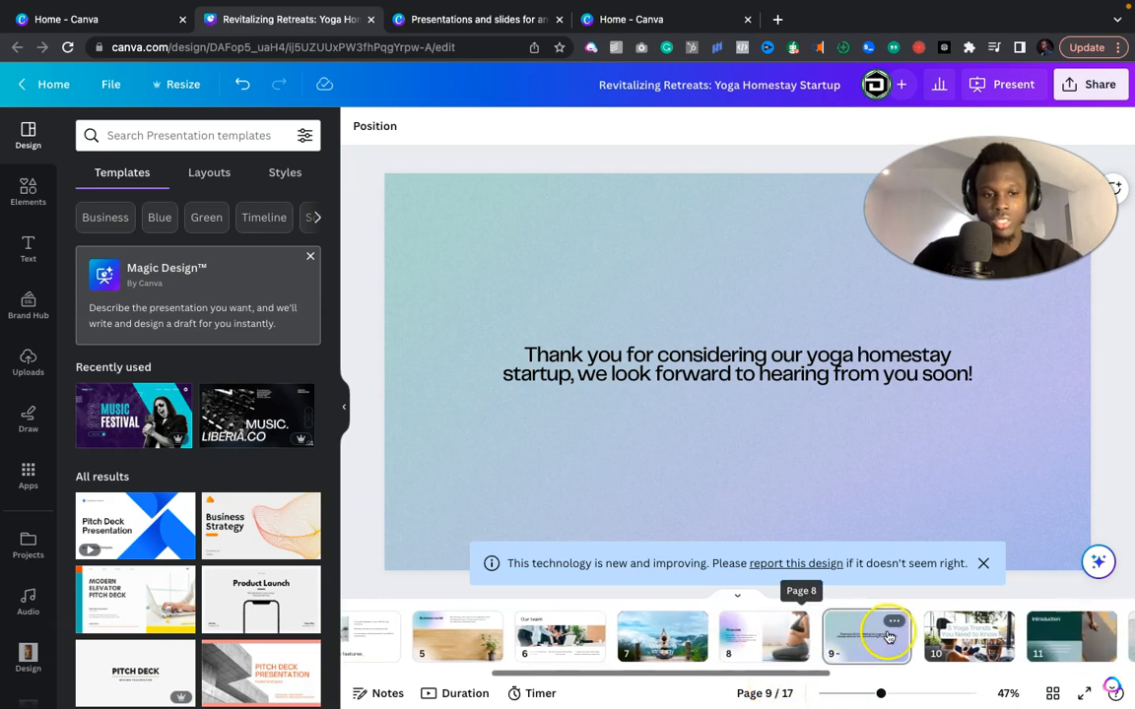
left_click(946, 655)
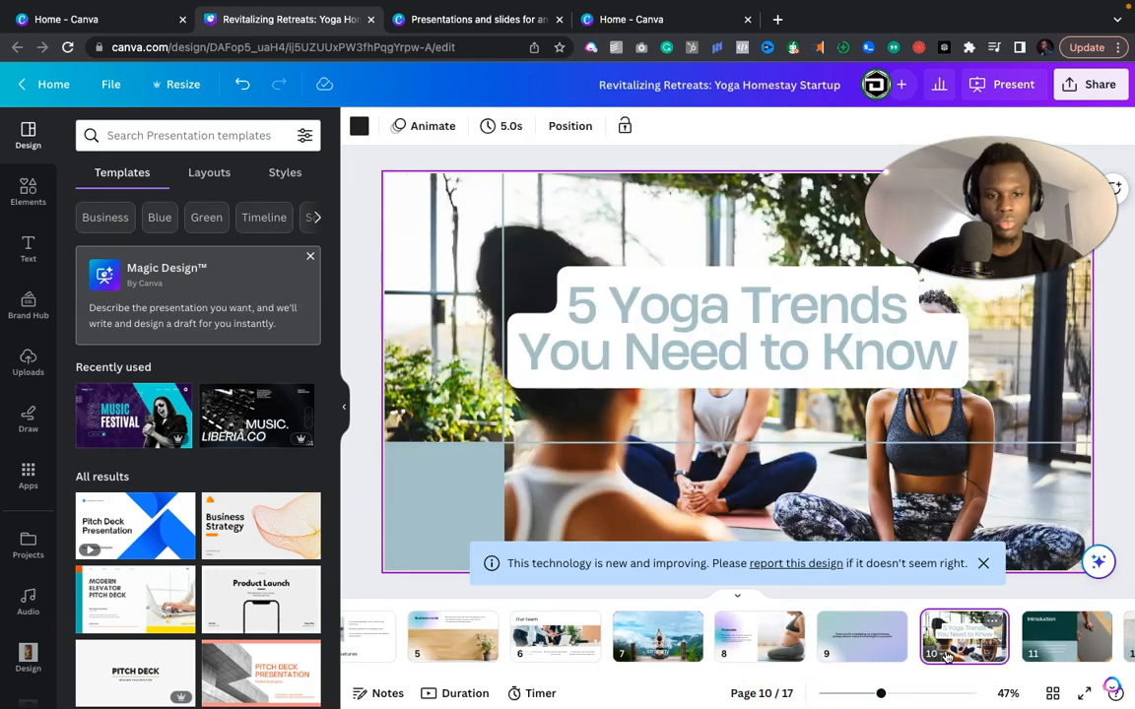
Move the homestay thank-you slide from page 9 to page 16 and delete the yoga trends closing slide on page 17
left_click(872, 648)
mouse_move(872, 648)
left_mouse_down()
mouse_move(1015, 616)
mouse_move(1073, 633)
mouse_move(971, 647)
left_mouse_up()
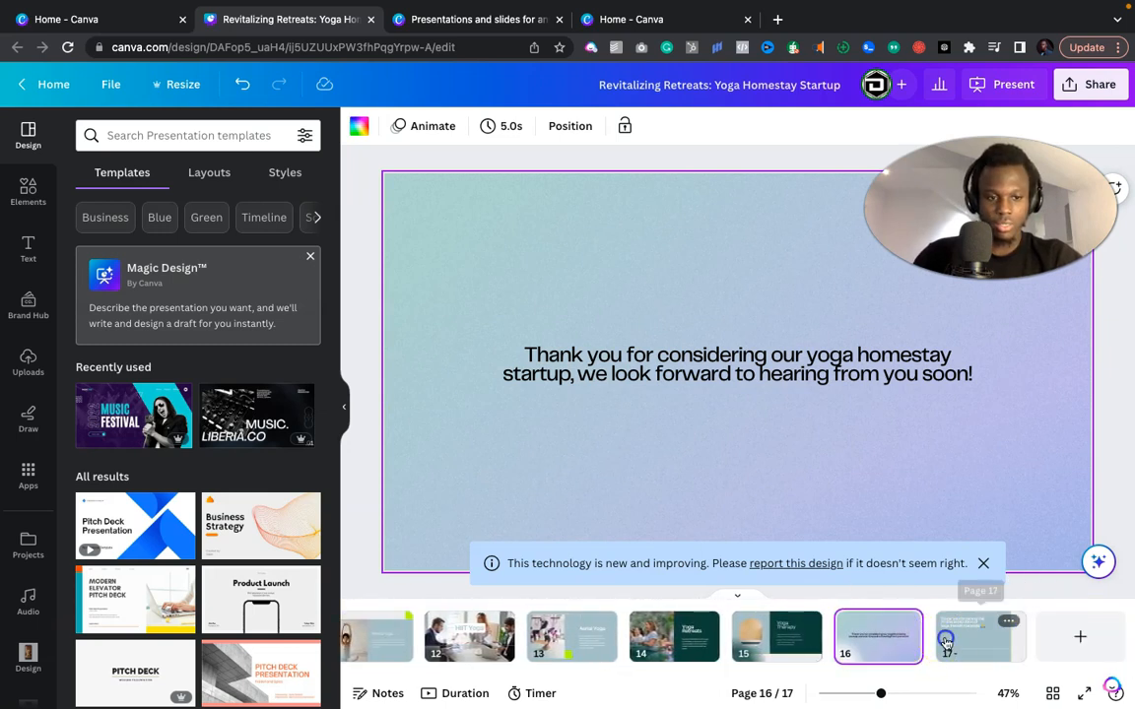
left_click(946, 640)
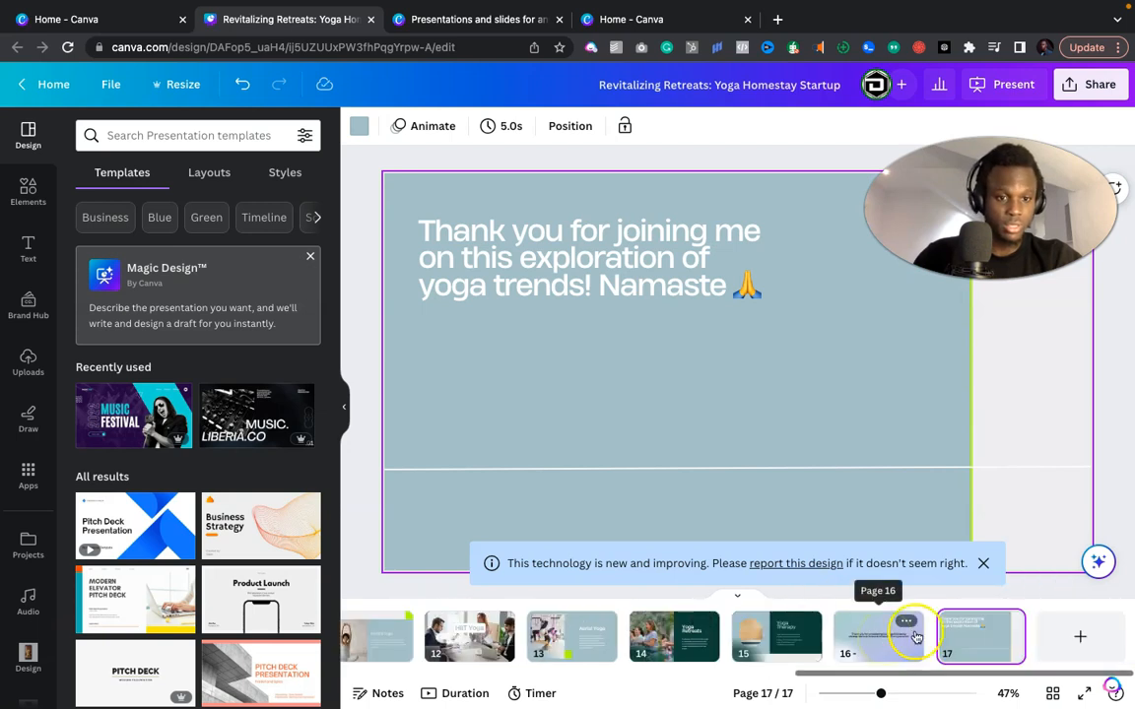
right_click(962, 624)
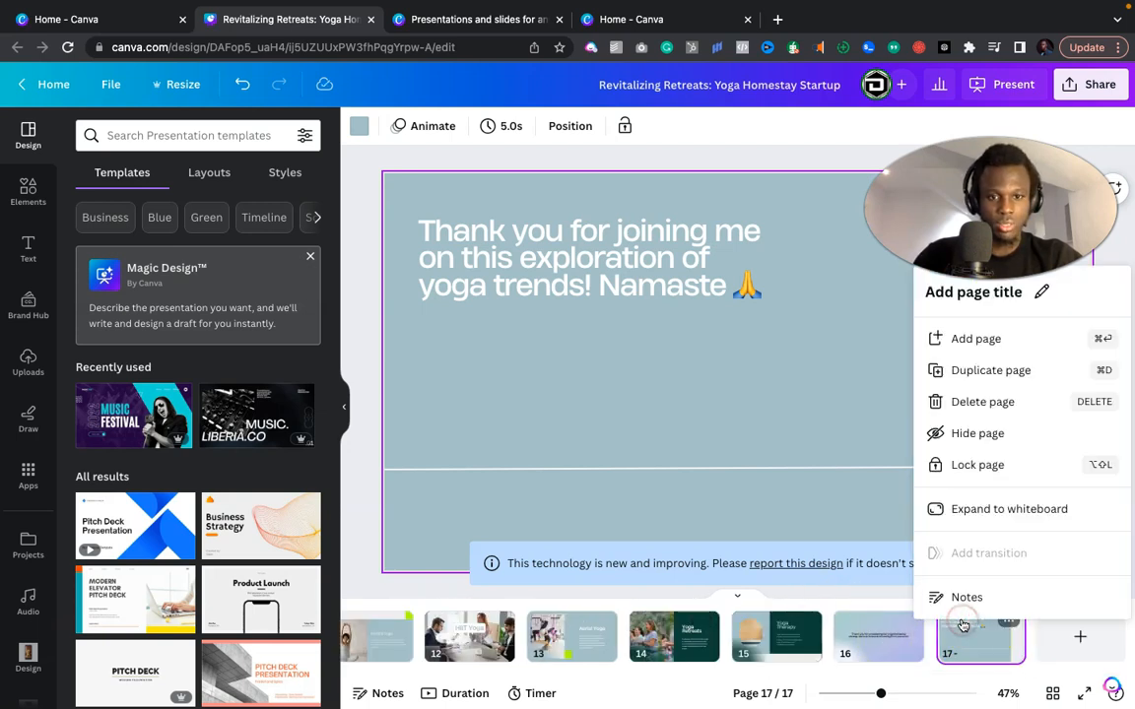
left_click(967, 401)
Review the yoga trends slides from the title on page 9 through the introduction and HIIT Yoga pages, and check the slide order
scroll(825, 641, "left", 5)
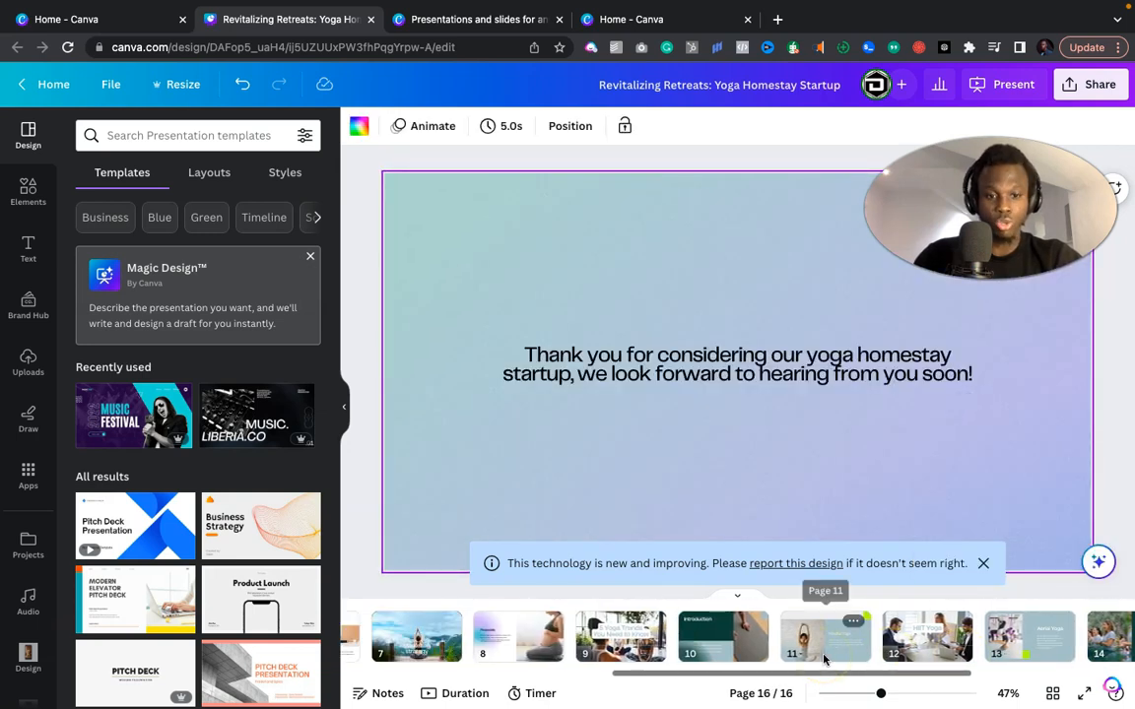
left_click(682, 646)
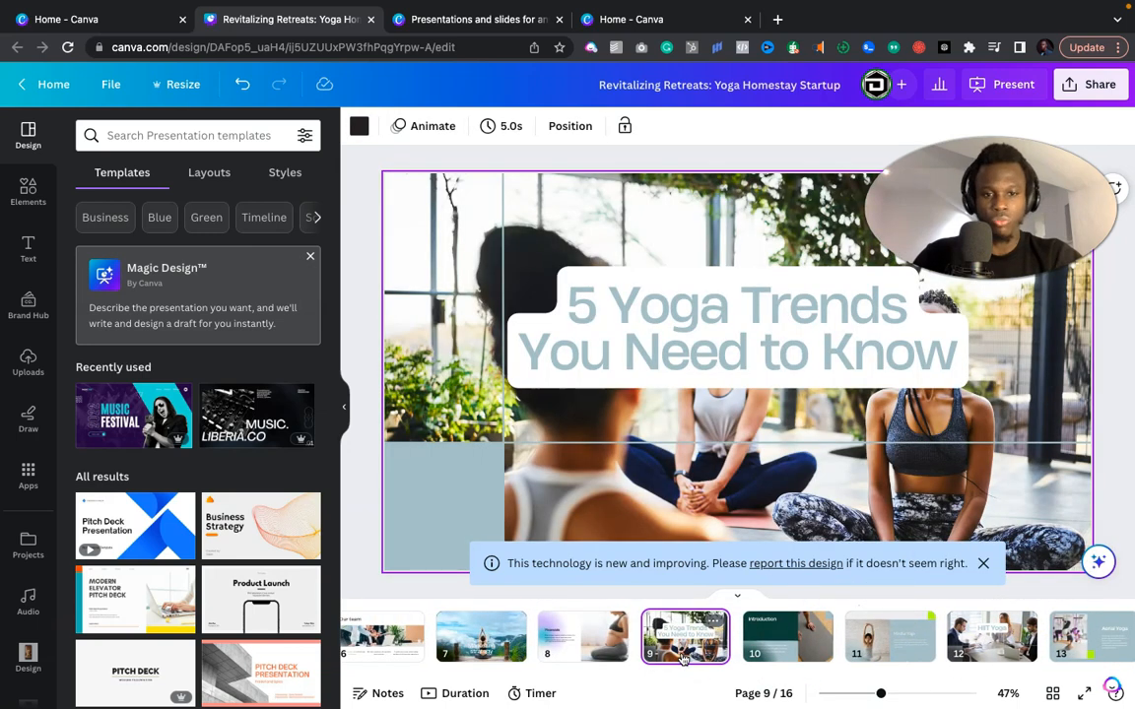
scroll(699, 640, "right", 1)
left_click(714, 647)
scroll(719, 640, "right", 3)
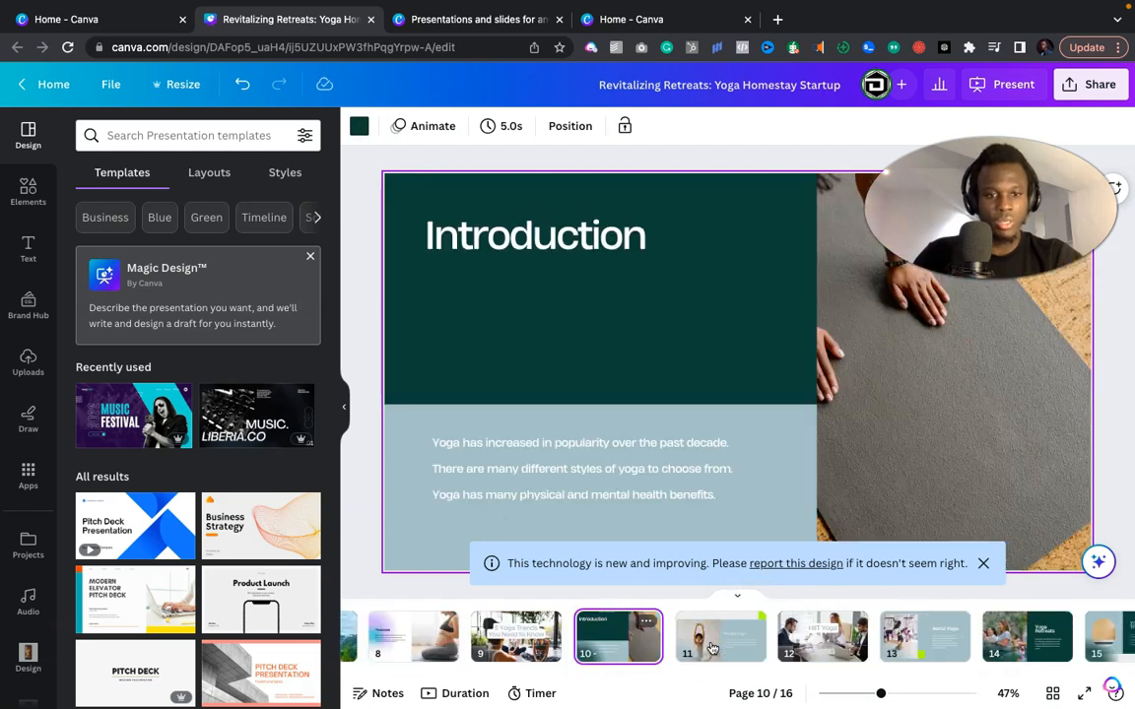
left_click(804, 640)
scroll(804, 640, "right", 6)
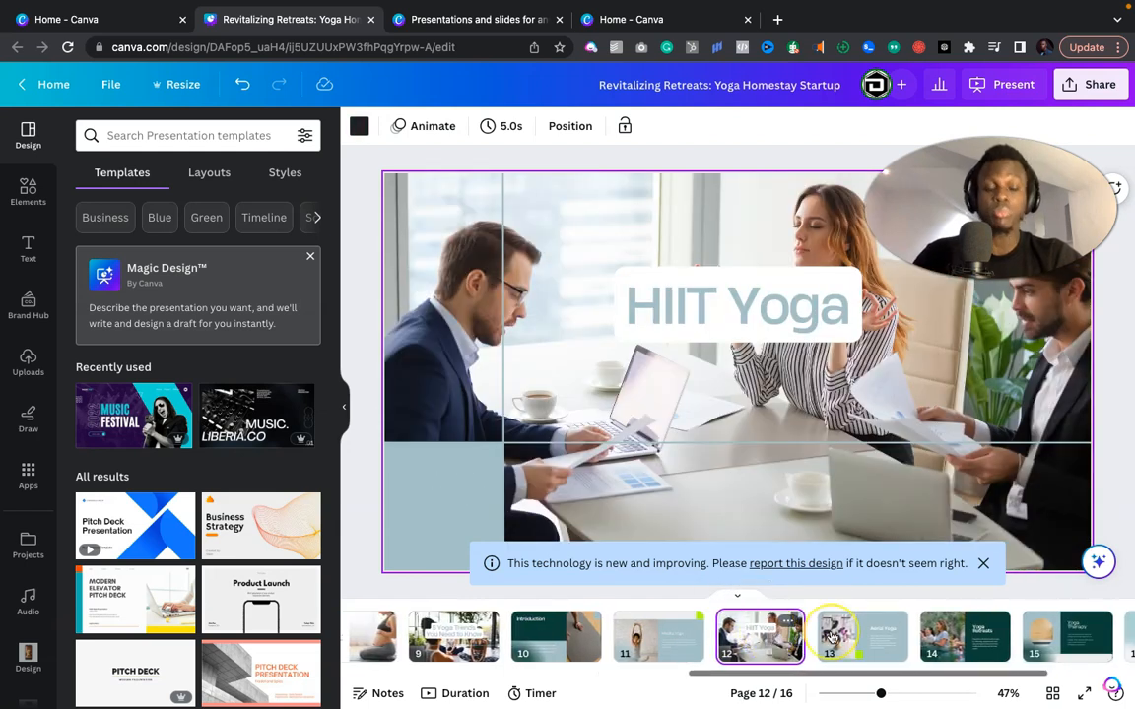
mouse_move(833, 638)
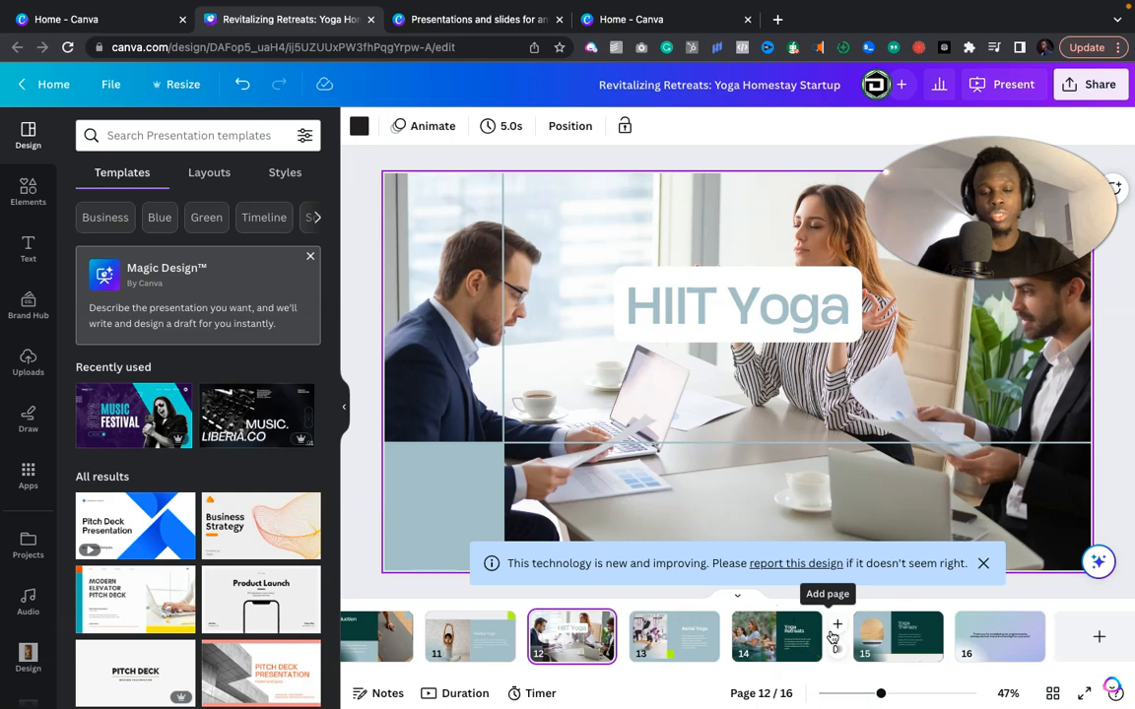
scroll(783, 631, "left", 10)
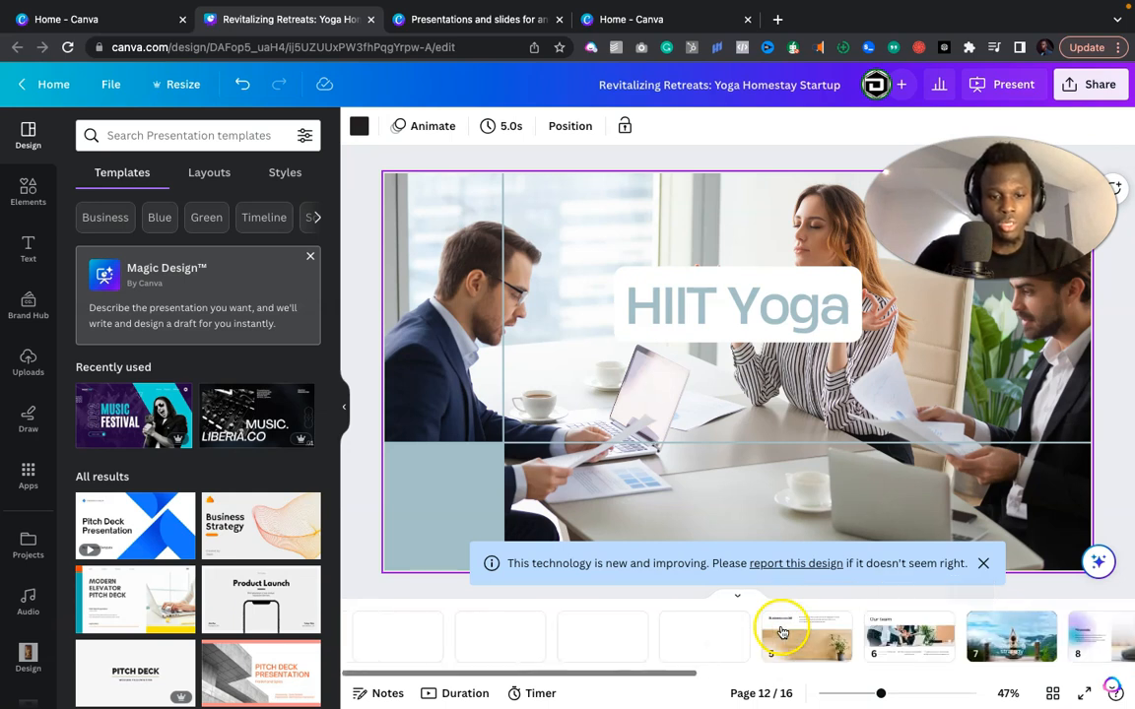